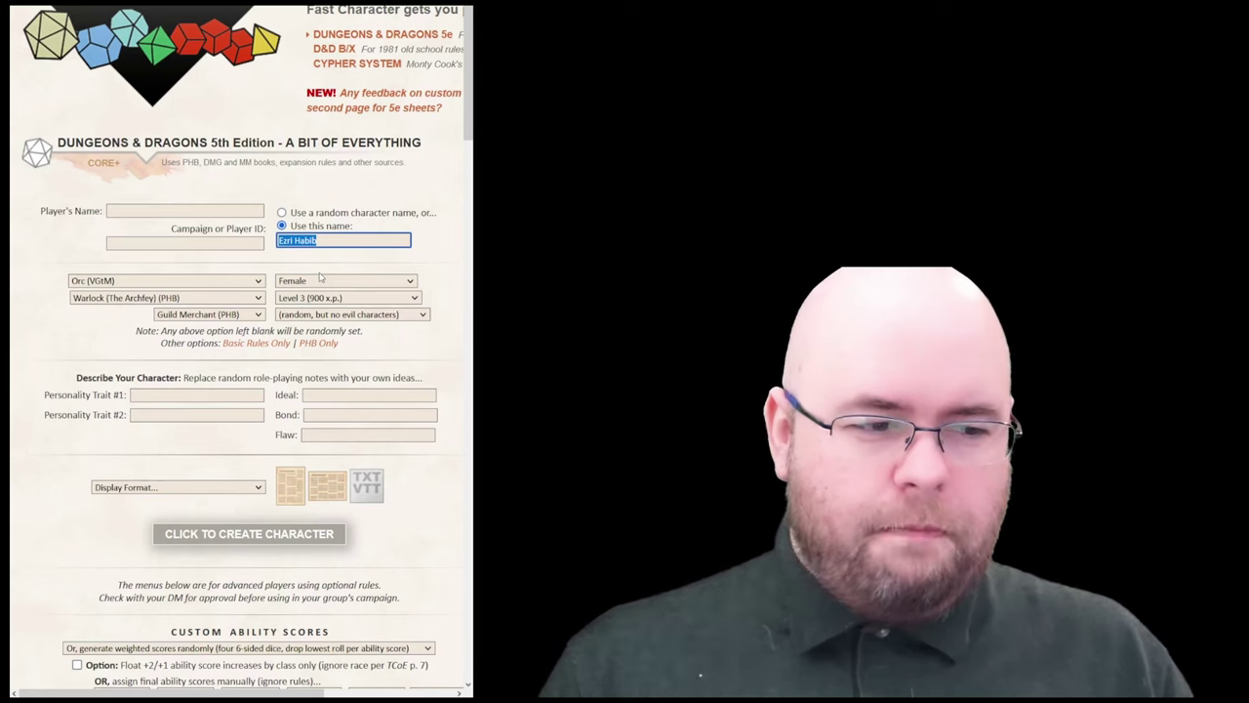
left_click(124, 289)
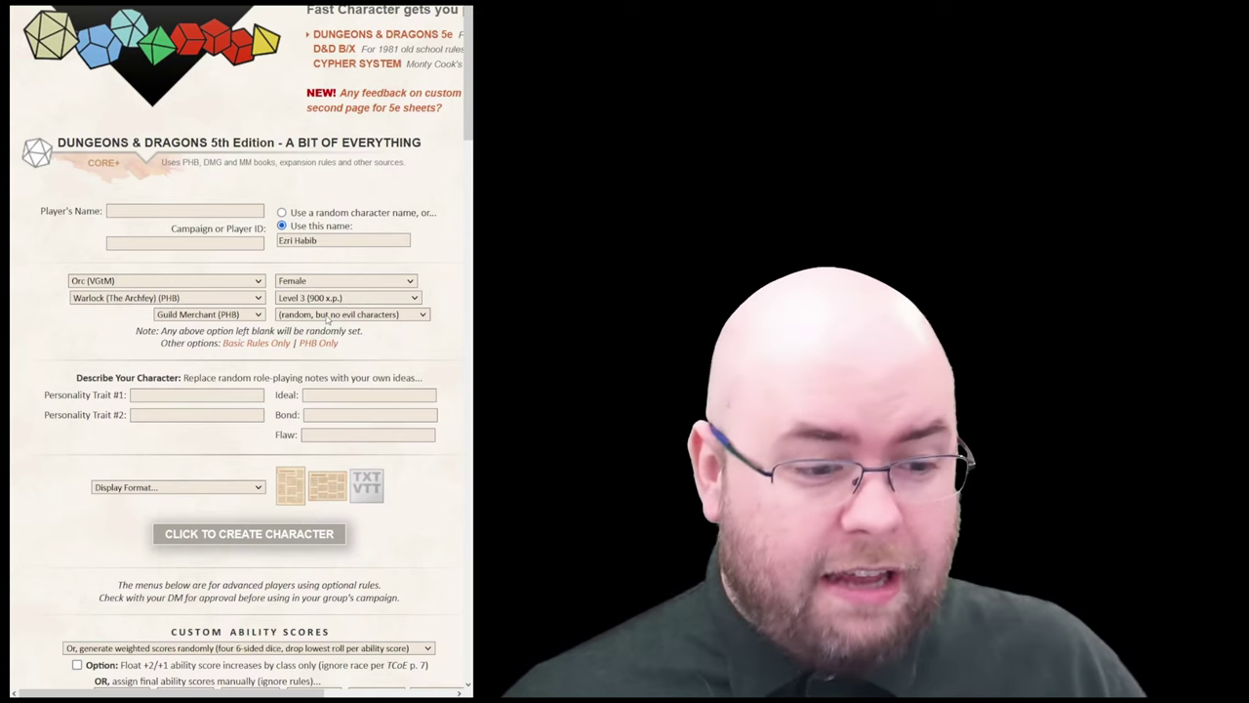
Enter 'Stubborn' as the first personality trait
left_click(235, 395)
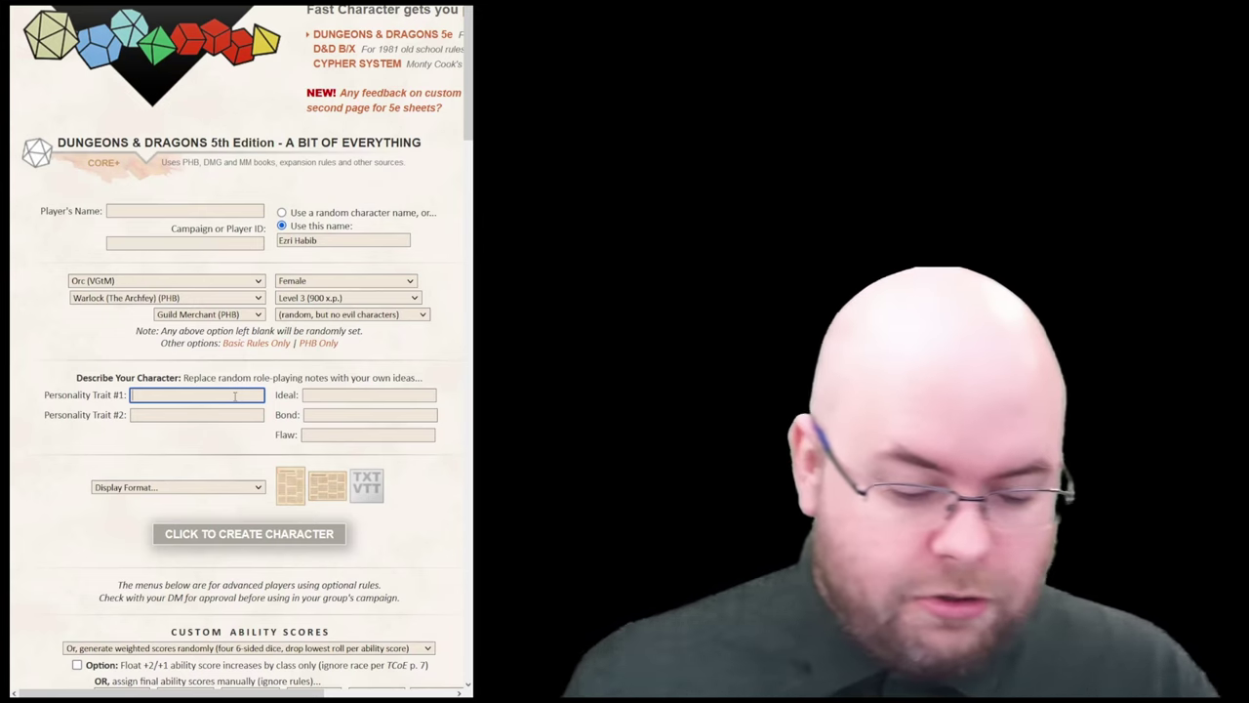
type("Stu")
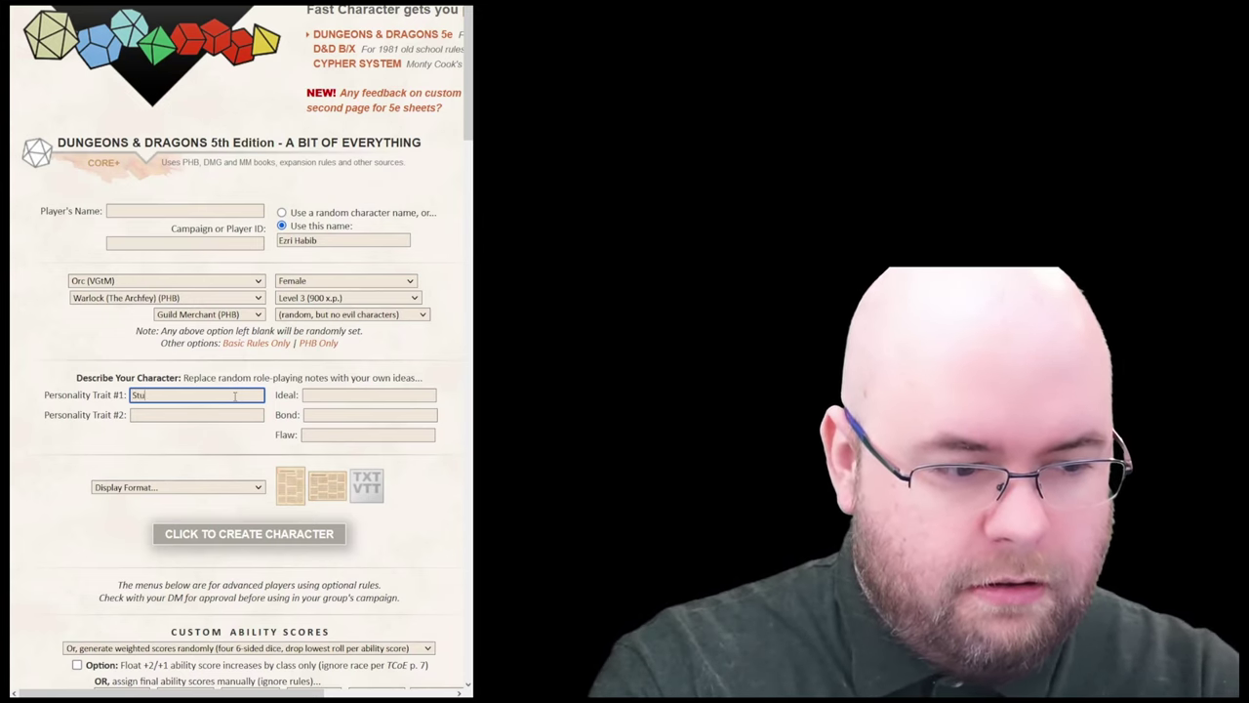
type("bborn")
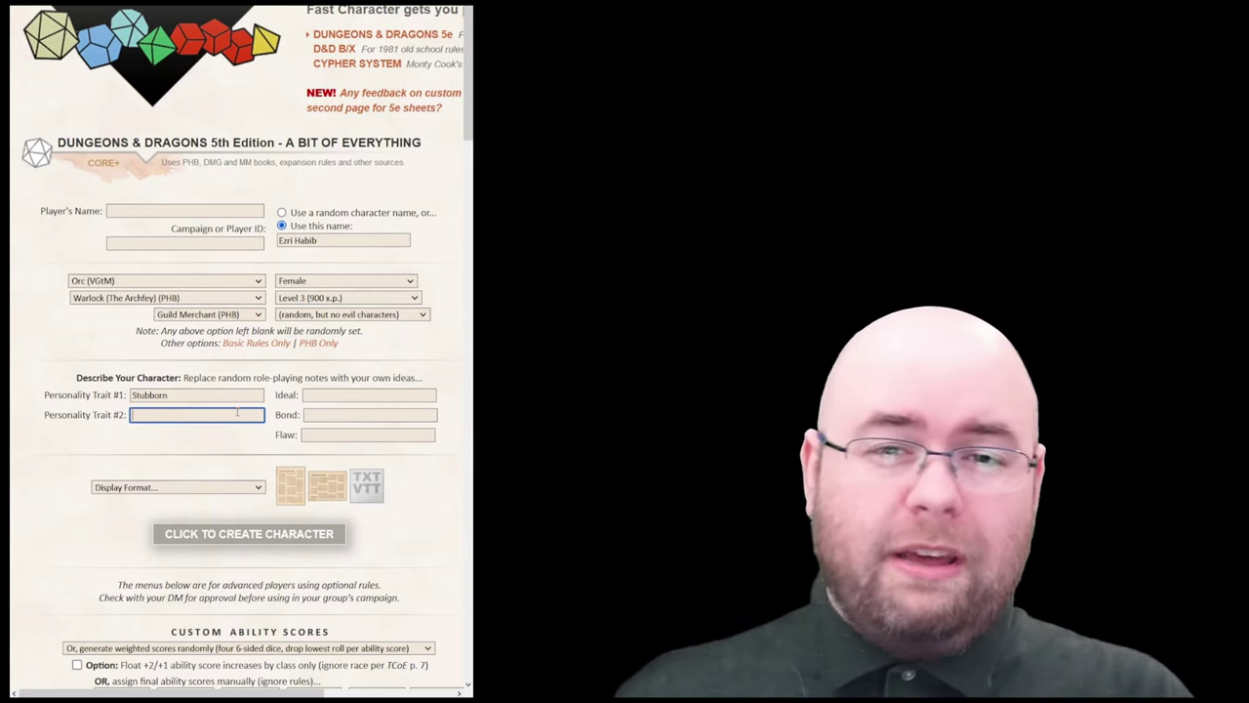
Enter 'Wicked sense of humor' as the second personality trait
type("W")
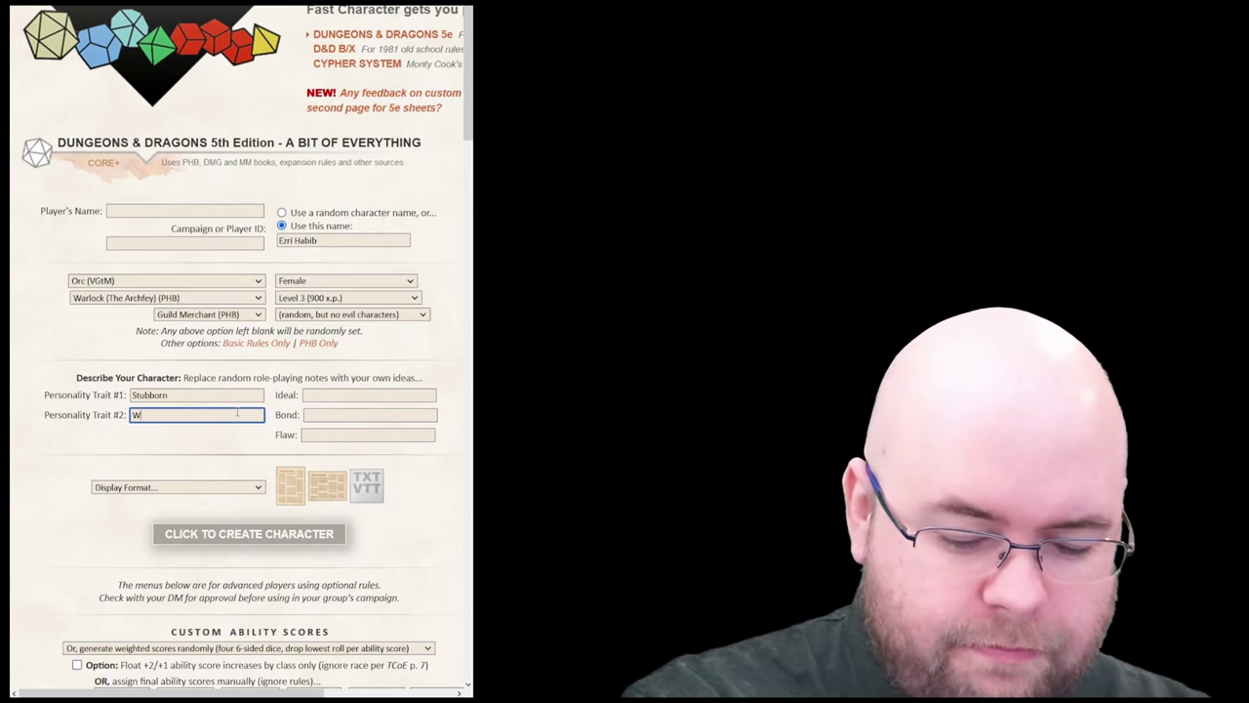
type("icked sens")
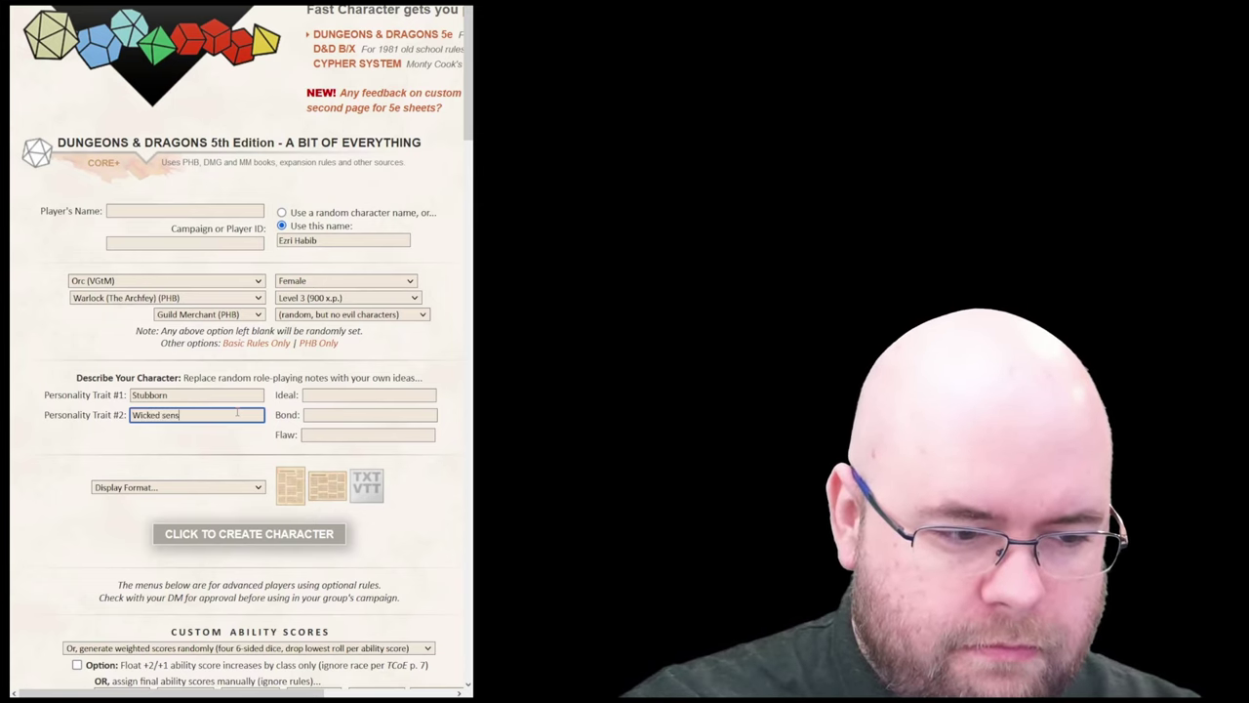
type("e of humor")
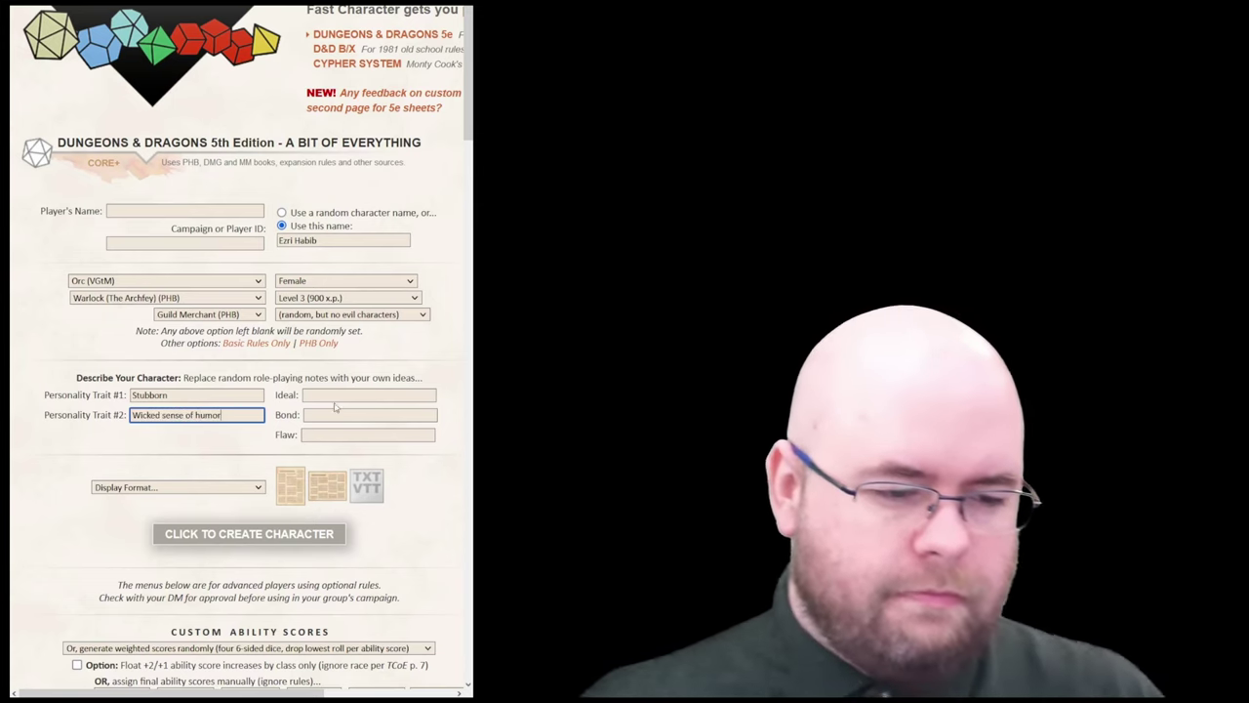
left_click(351, 394)
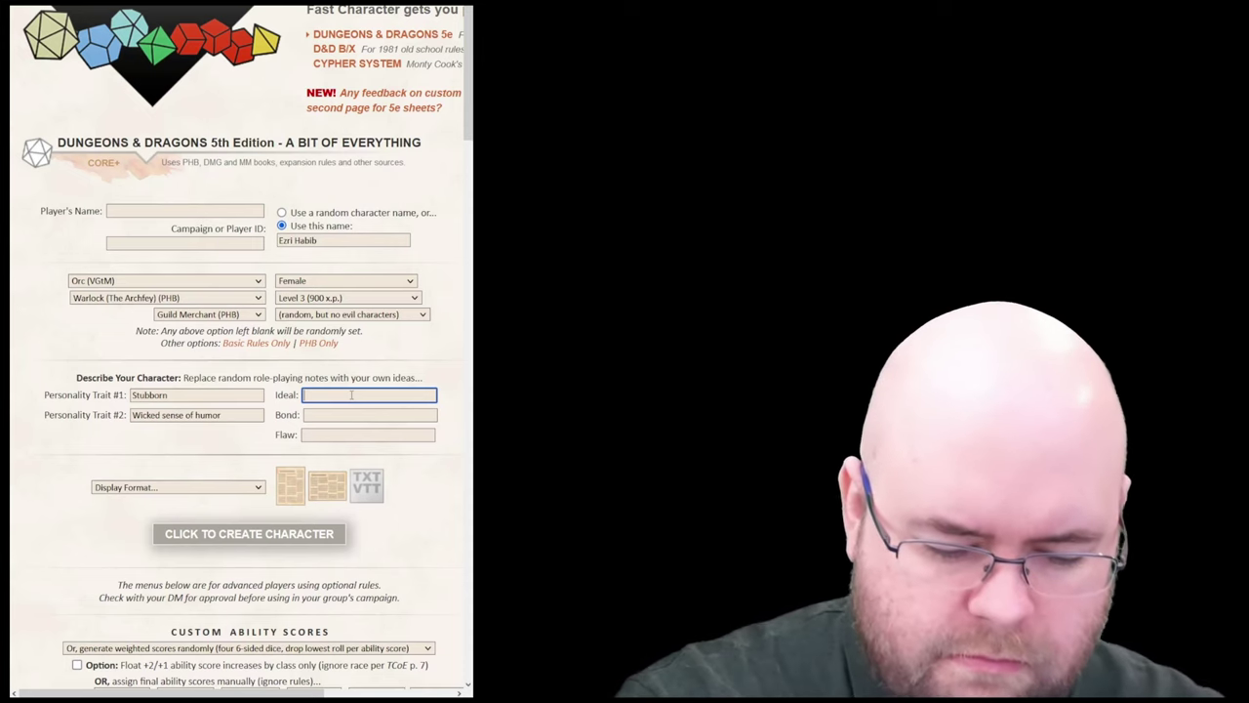
Write the ideal as 'Help everyone survive.', swapping the word 'others' for 'everyone'
type("Always")
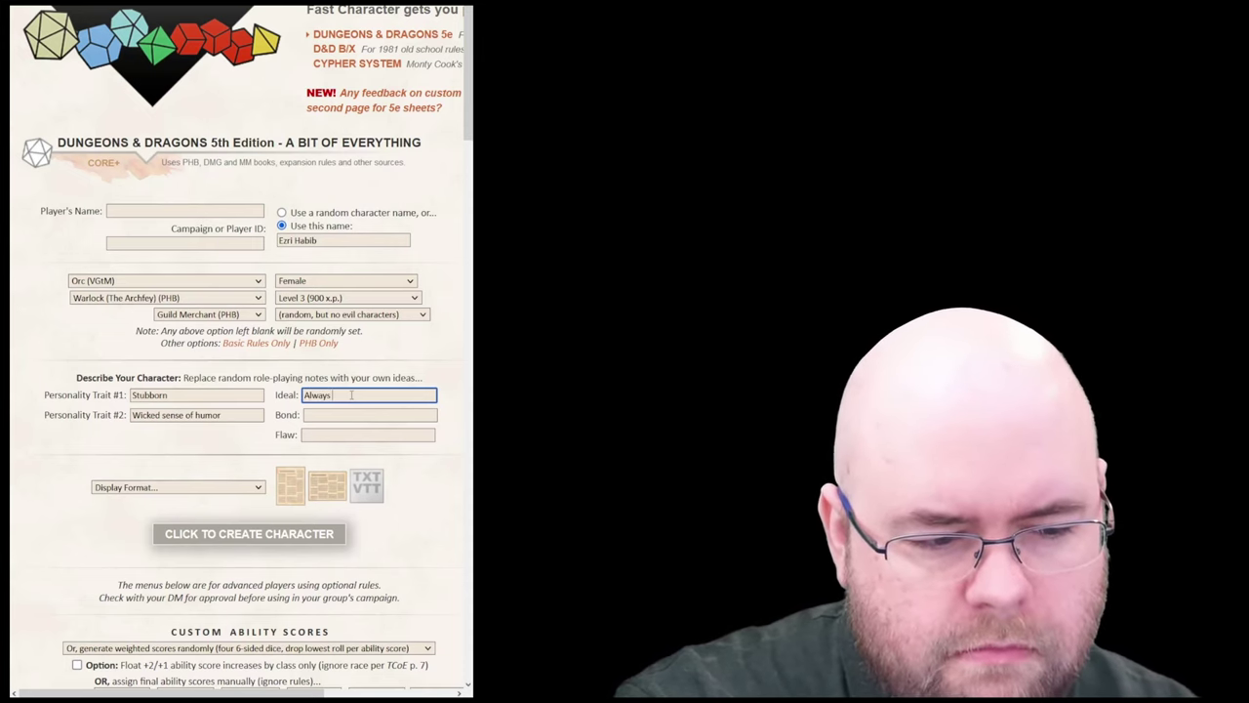
type(" survive and ")
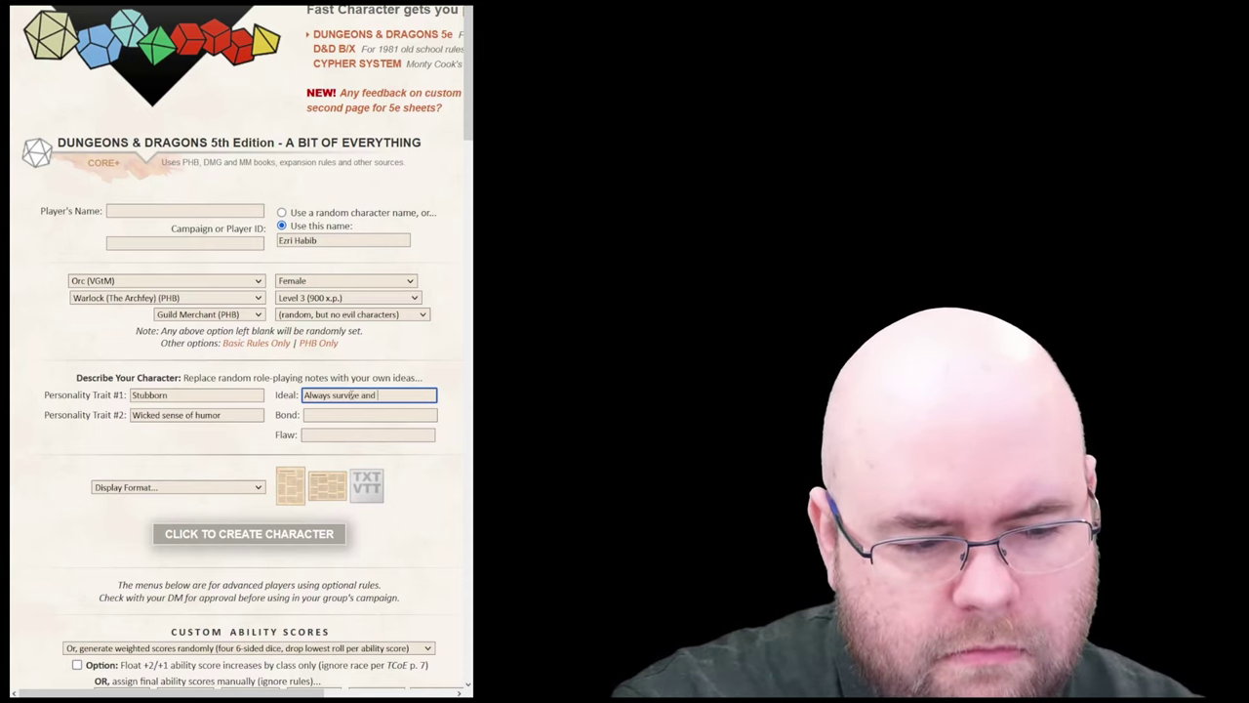
type("help others")
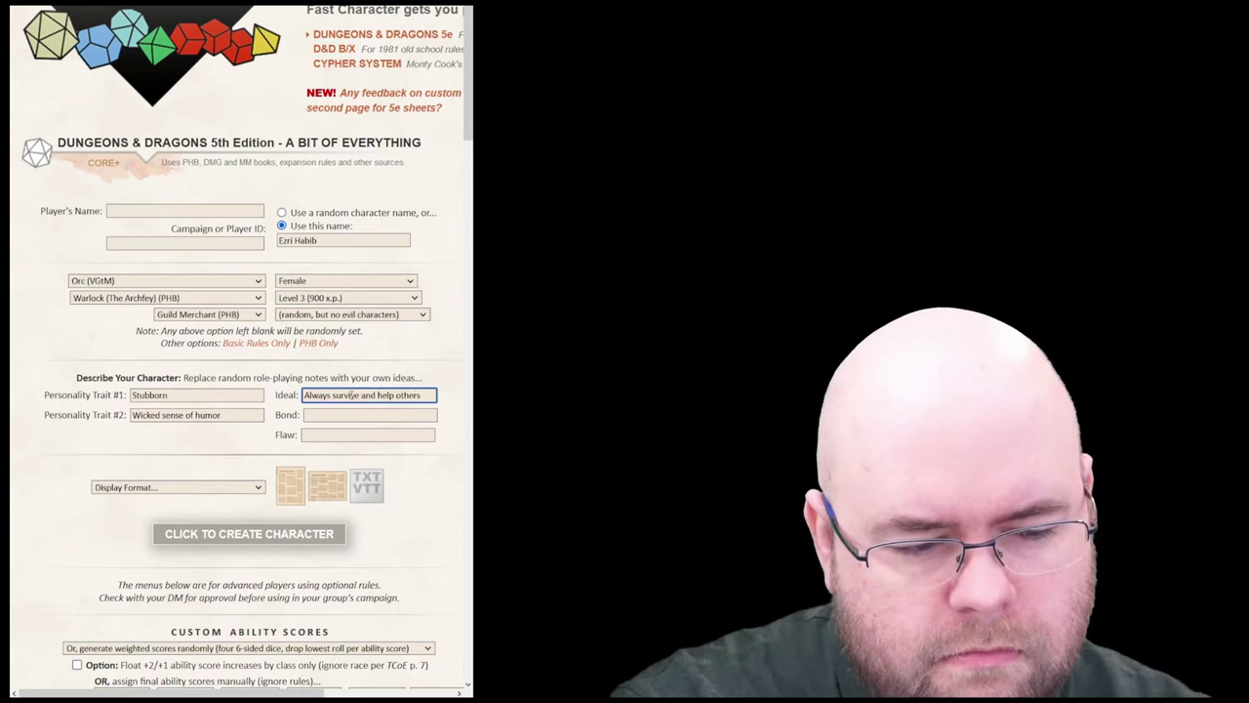
key("BackSpace")
key("BackSpace")
key("BackSpace")
key("BackSpace")
key("BackSpace")
key("BackSpace")
key("BackSpace")
key("BackSpace")
key("BackSpace")
key("BackSpace")
key("BackSpace")
key("BackSpace")
key("BackSpace")
key("BackSpace")
key("BackSpace")
key("BackSpace")
key("BackSpace")
key("BackSpace")
key("BackSpace")
key("BackSpace")
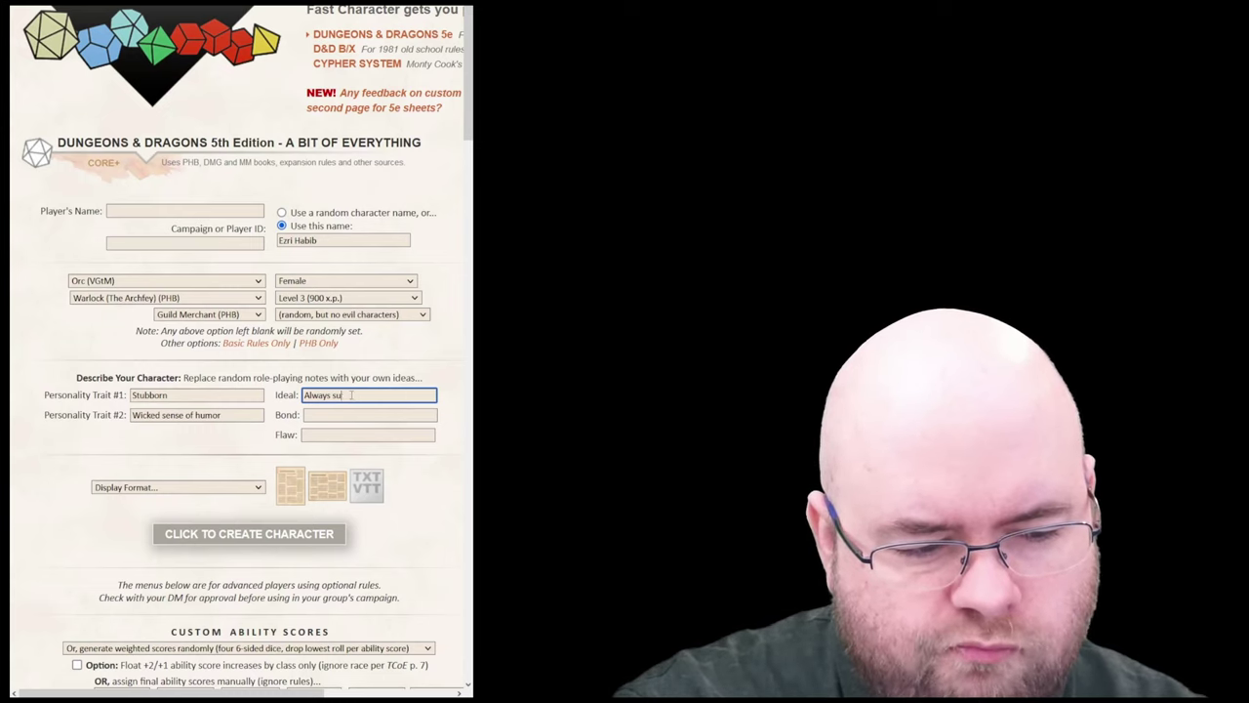
type("Help others")
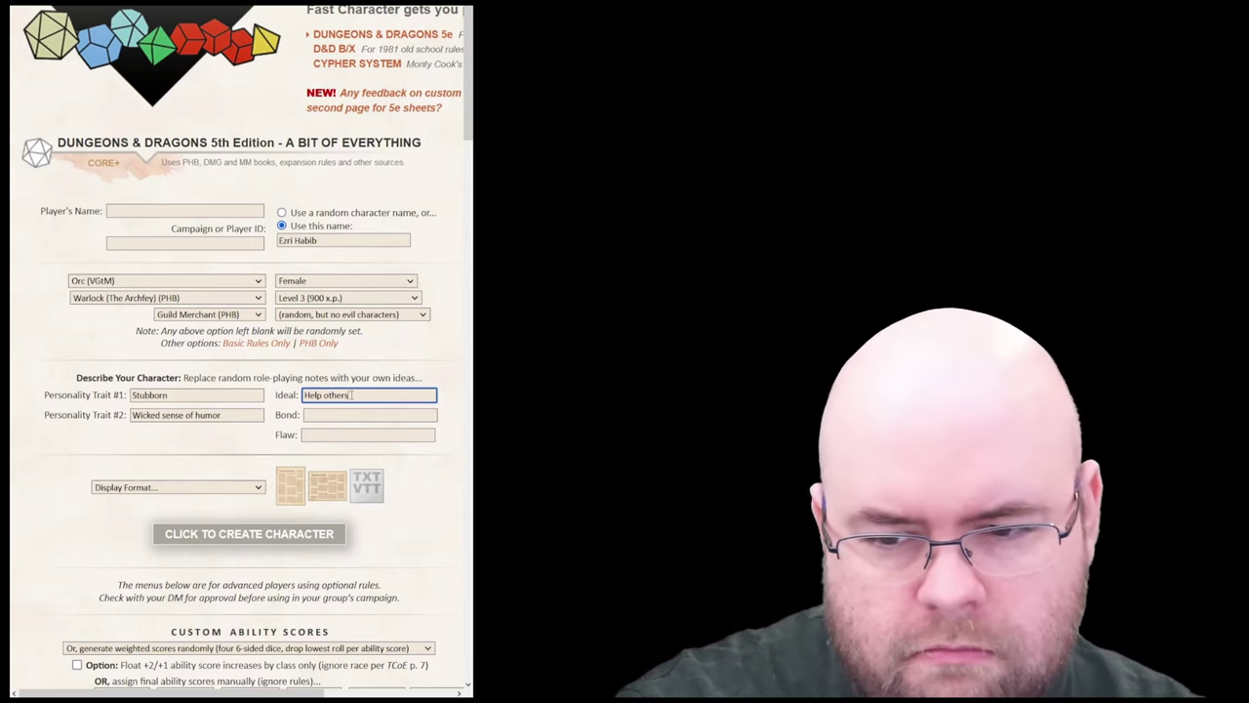
type(" survive.")
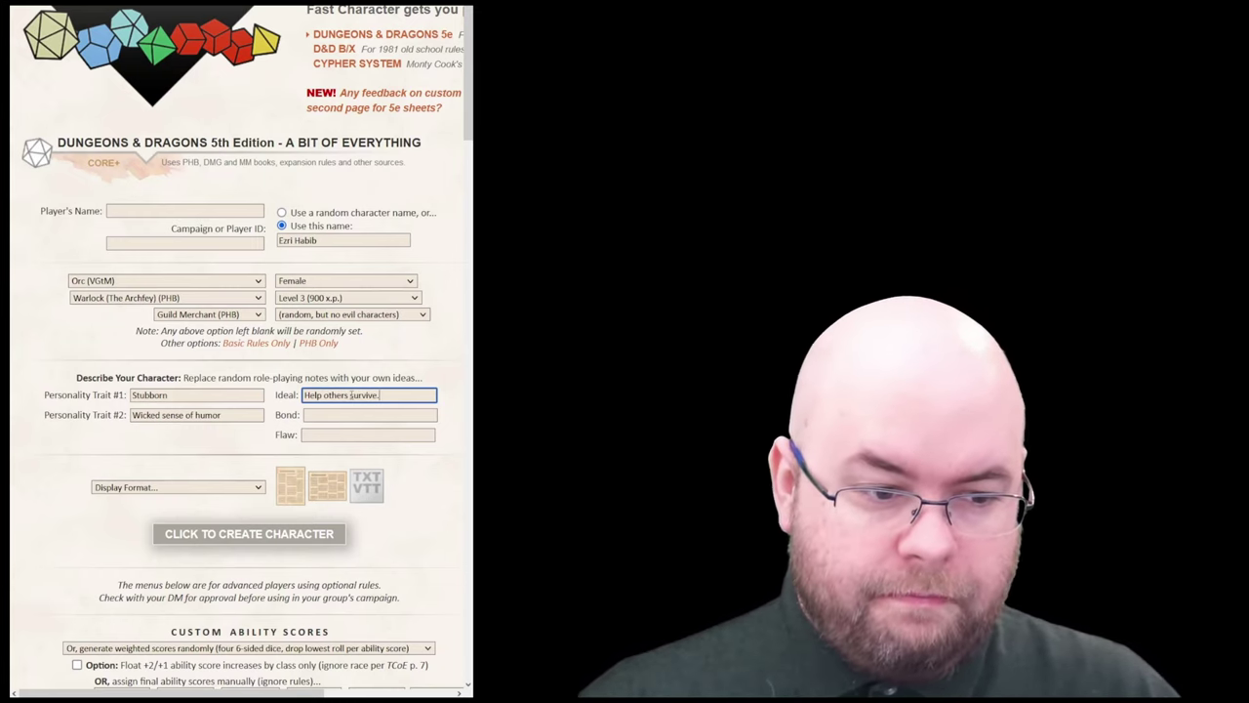
double_click(339, 395)
type("everyone one")
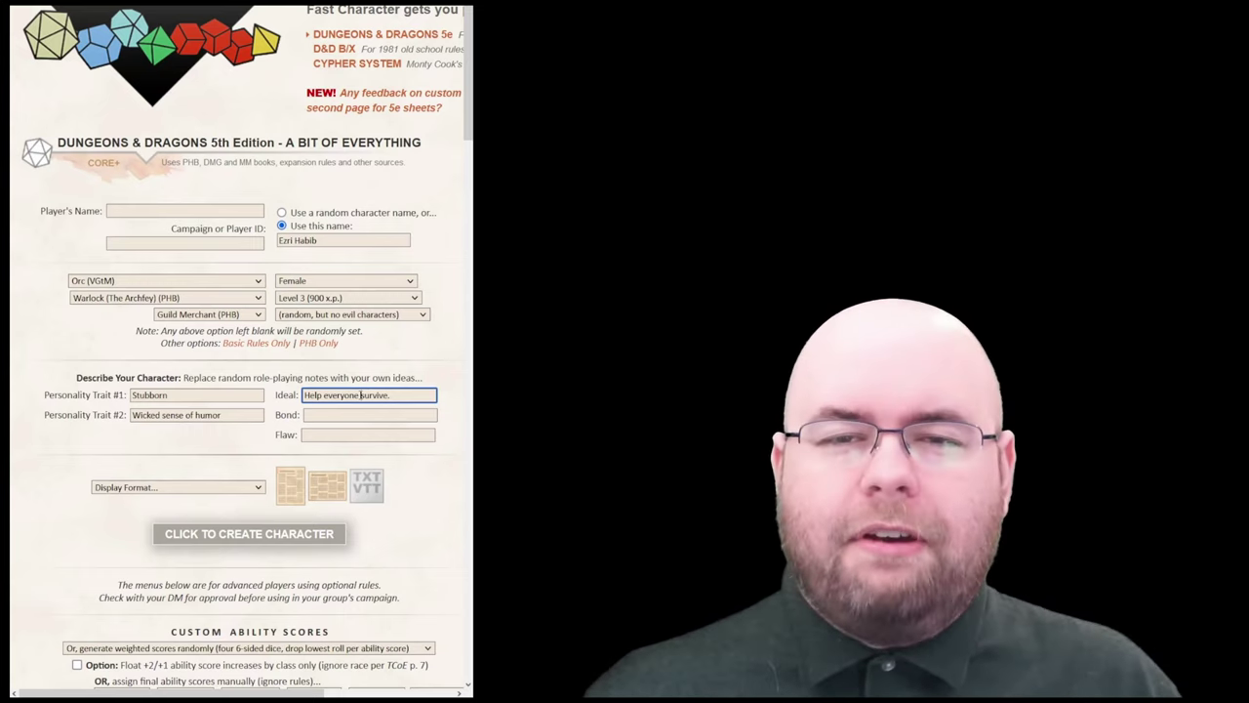
Fill the Bond field with 'Floating eyeball friend'
left_click(356, 415)
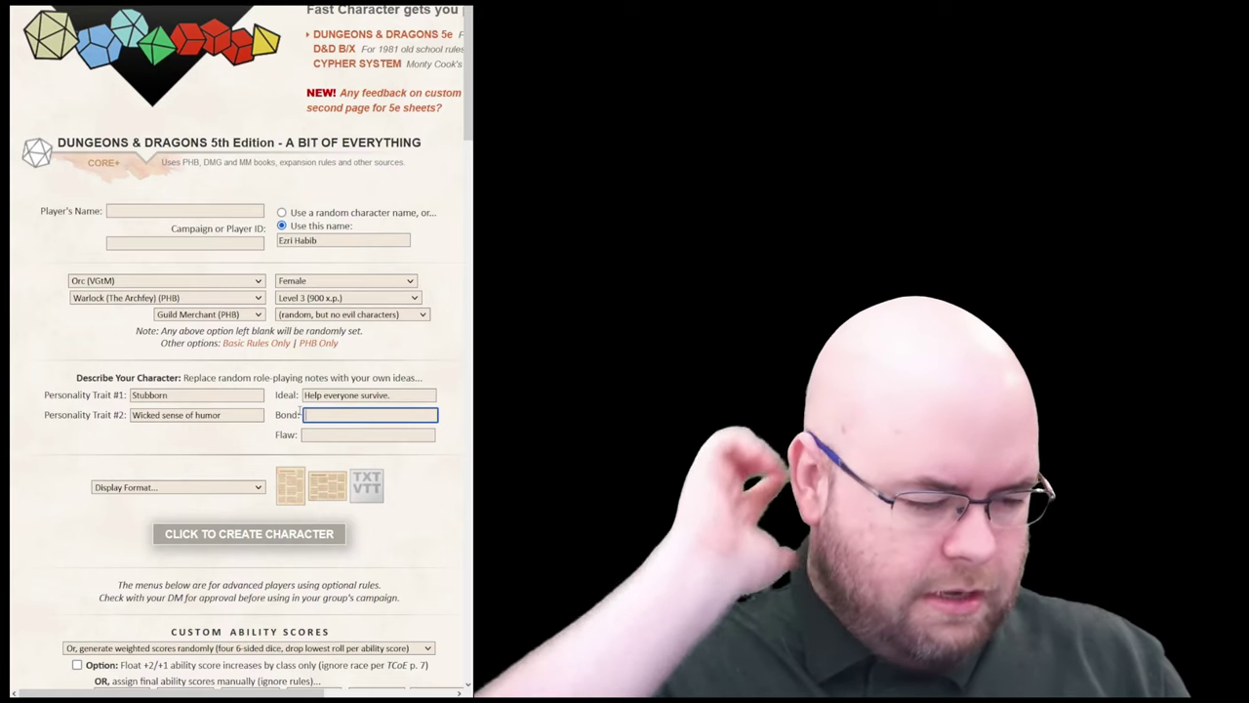
type("Floating")
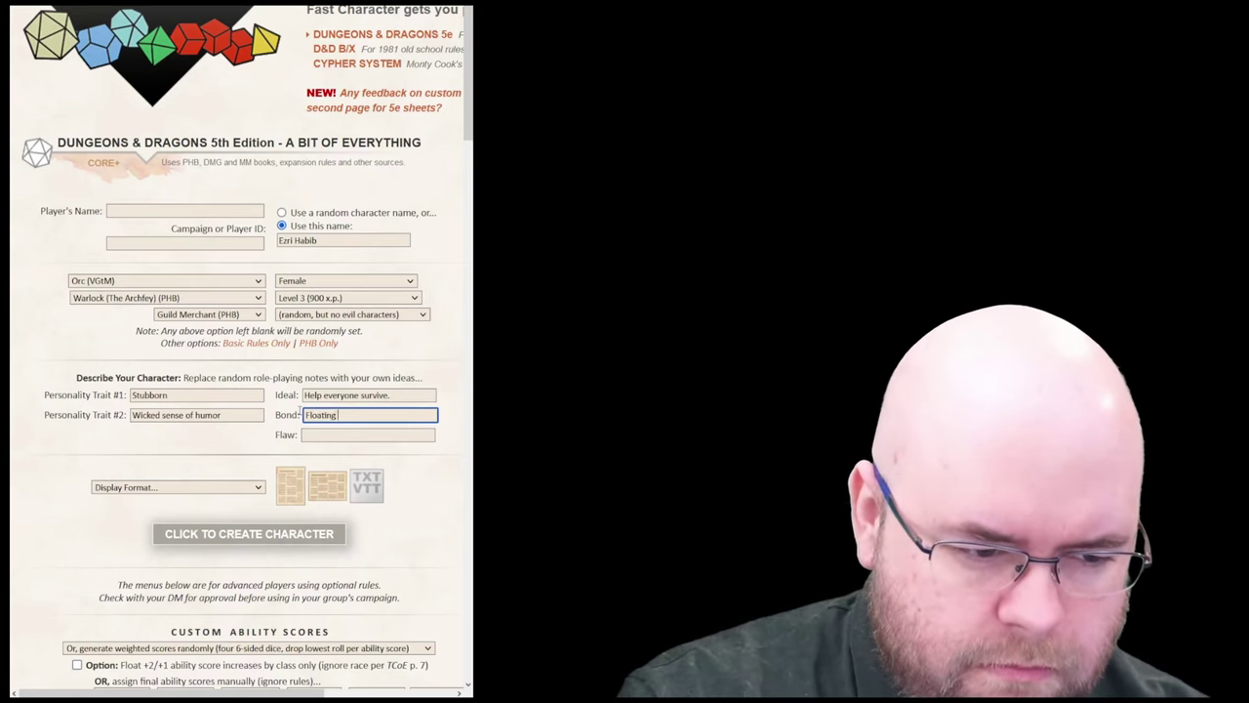
type(" eyeball friend")
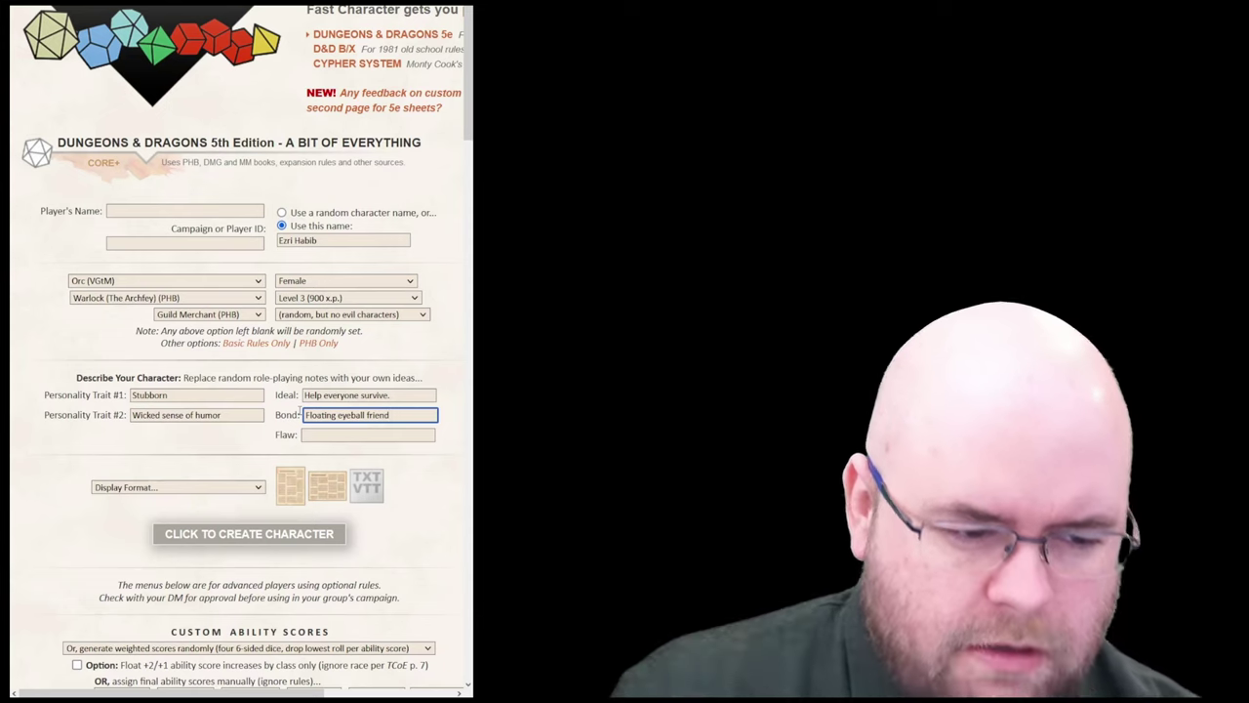
Enter 'Easily overwhelmed' as the character's flaw
left_click(340, 433)
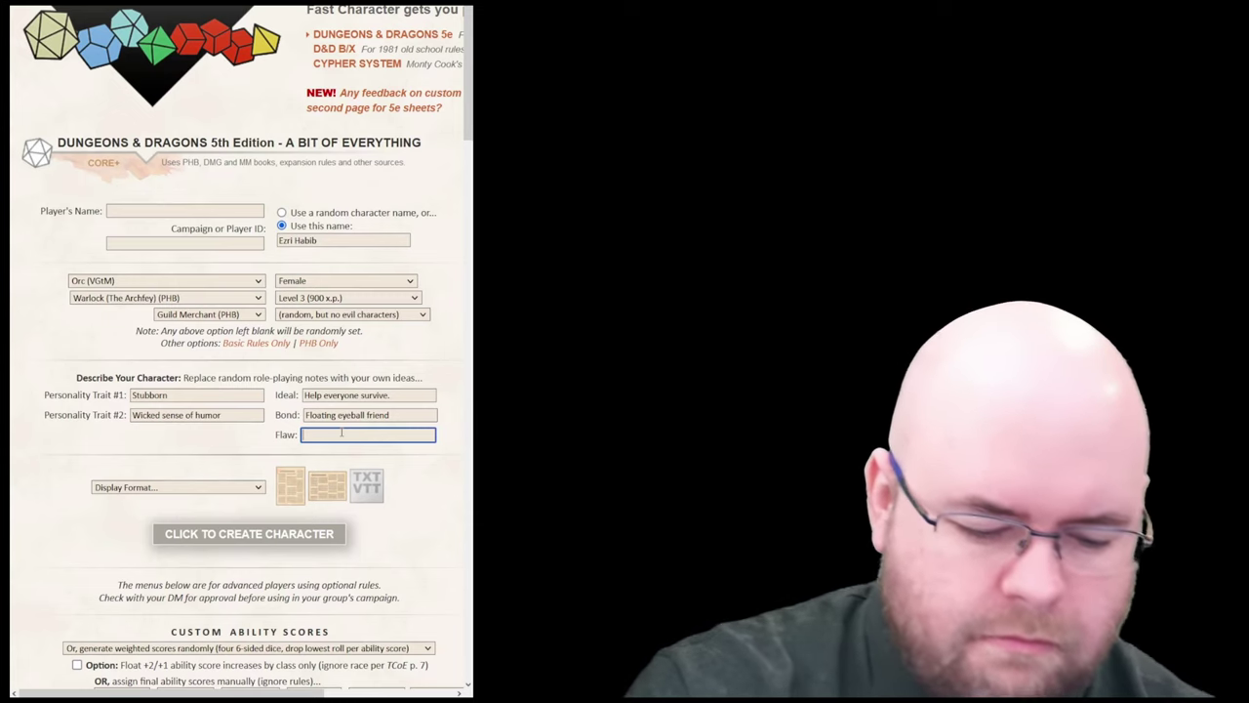
type("Easily overw")
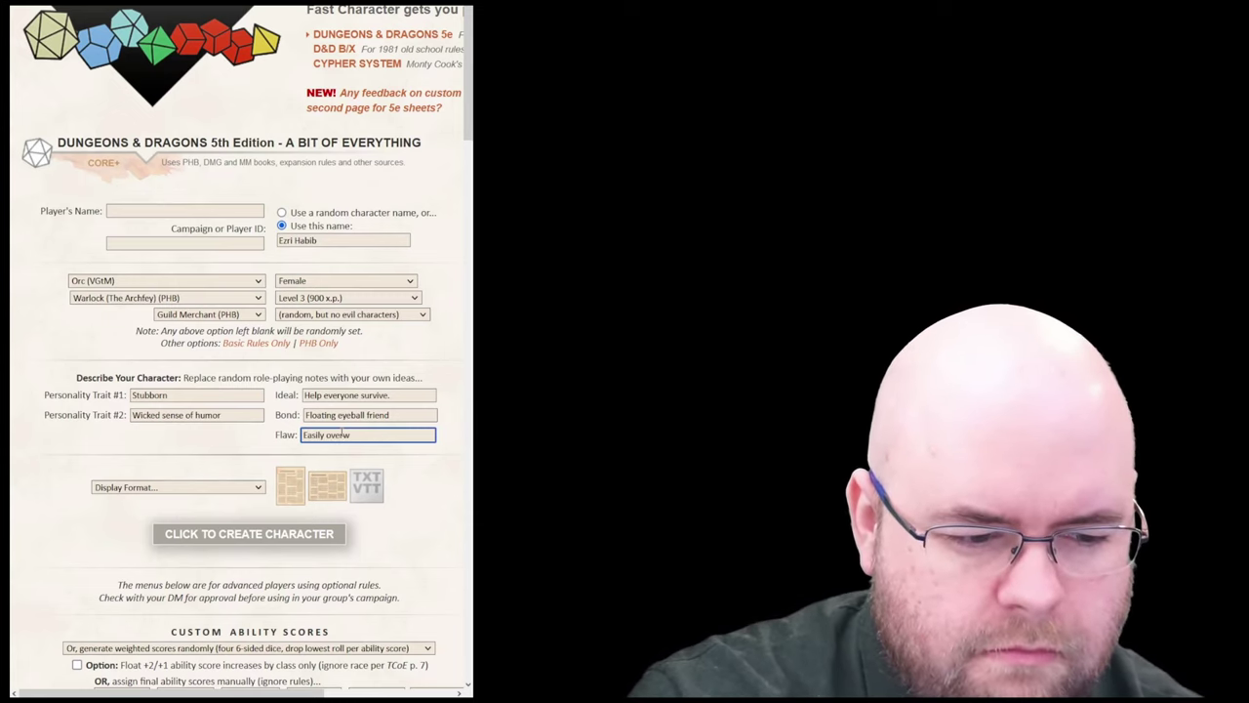
type("helmed")
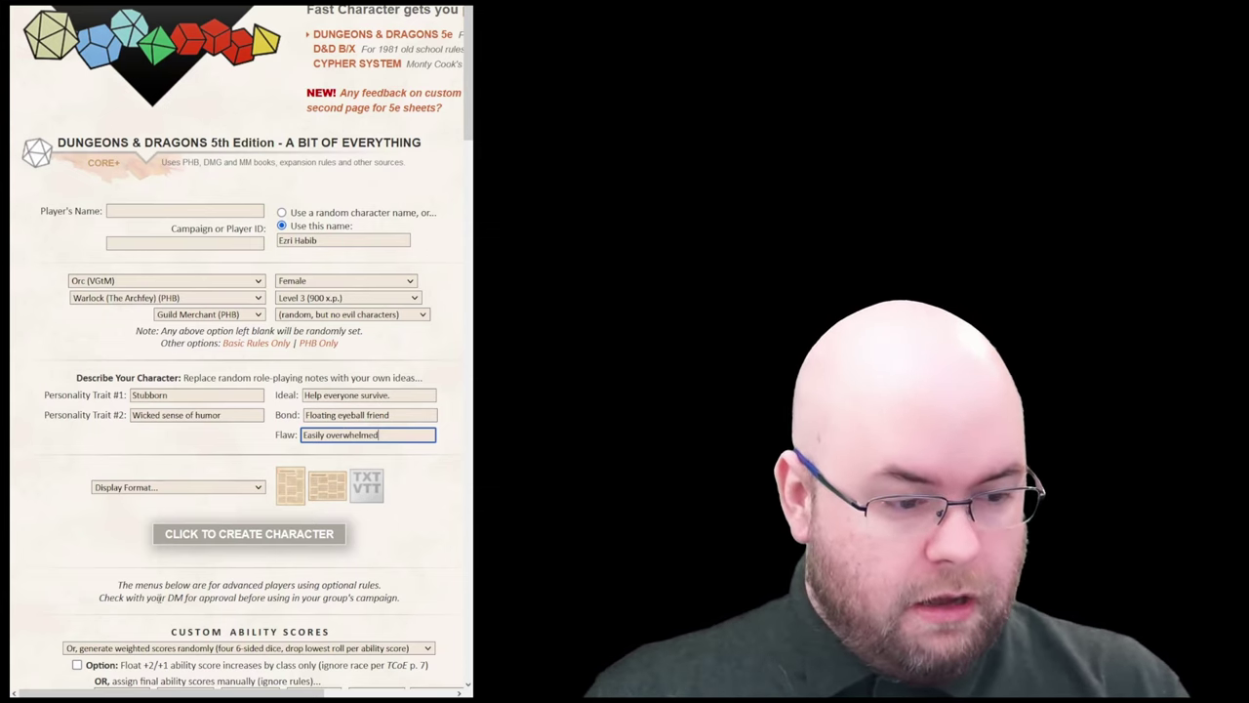
Select Color Character Sheet - Portrait as the character sheet format
left_click(131, 489)
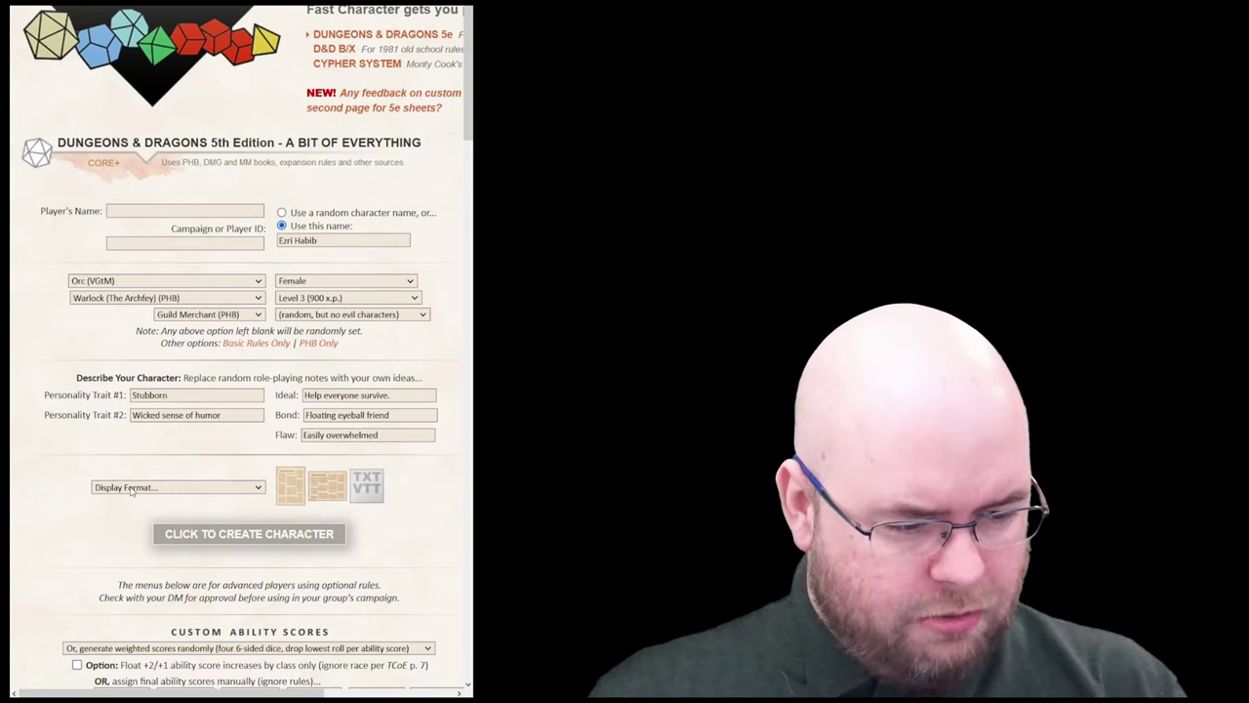
left_click(146, 620)
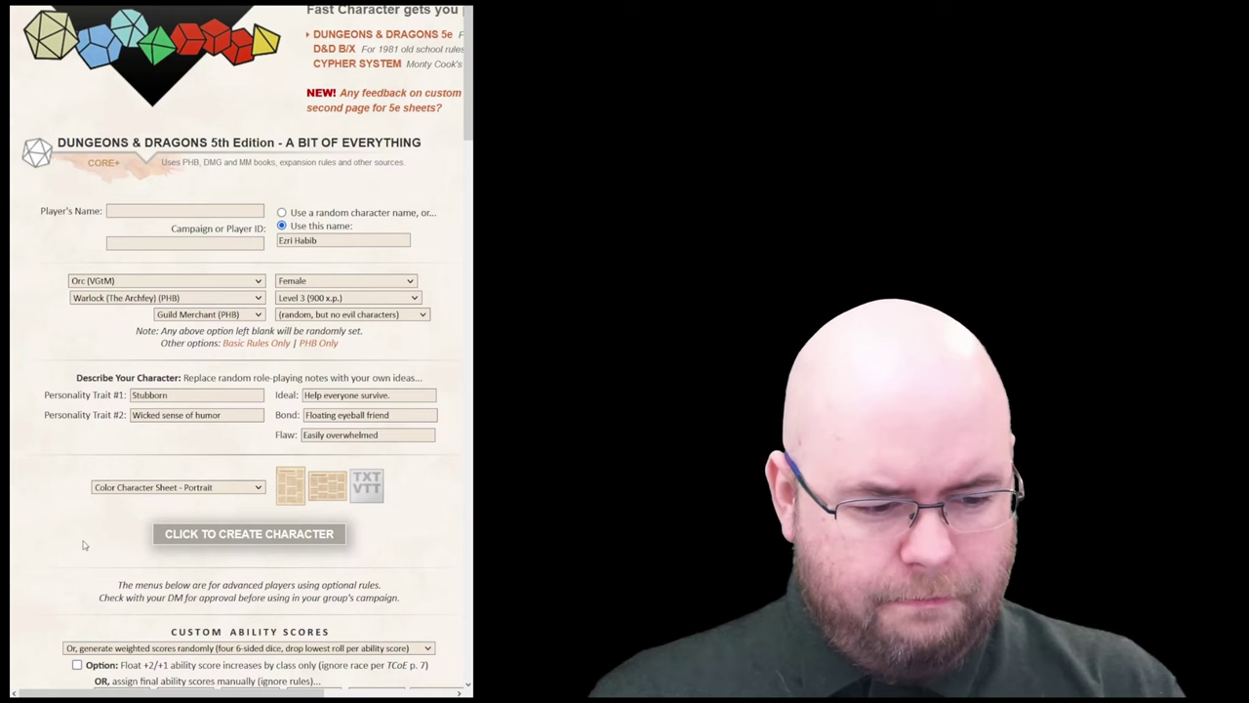
scroll(83, 545, "down", 5)
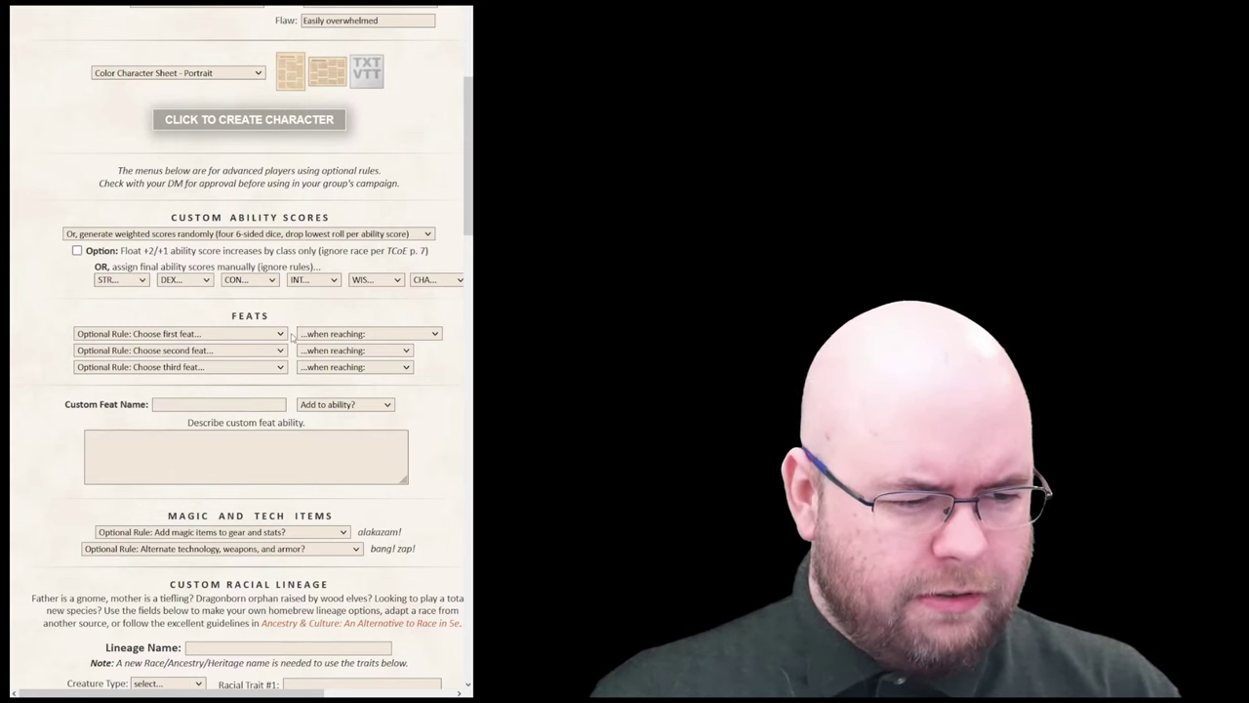
Set Magic and Tech Items to 'Just go wild with stupid Monty Haul craziness'
scroll(291, 349, "down", 5)
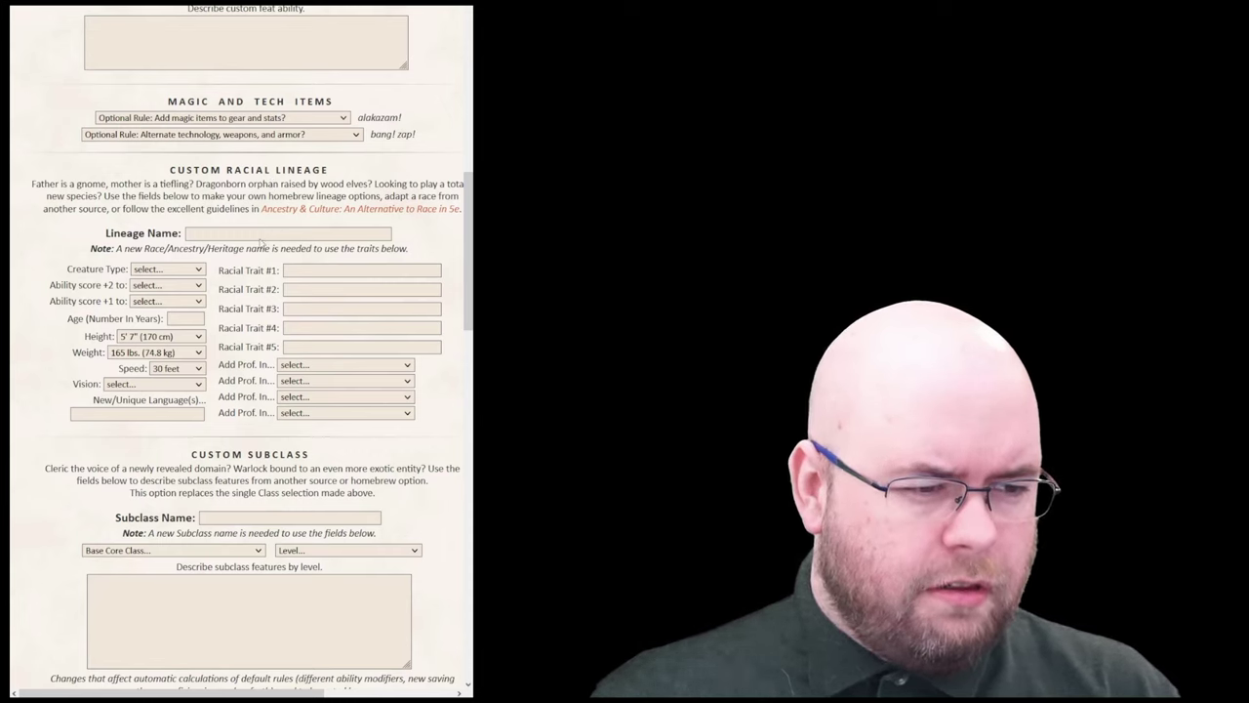
key("Down")
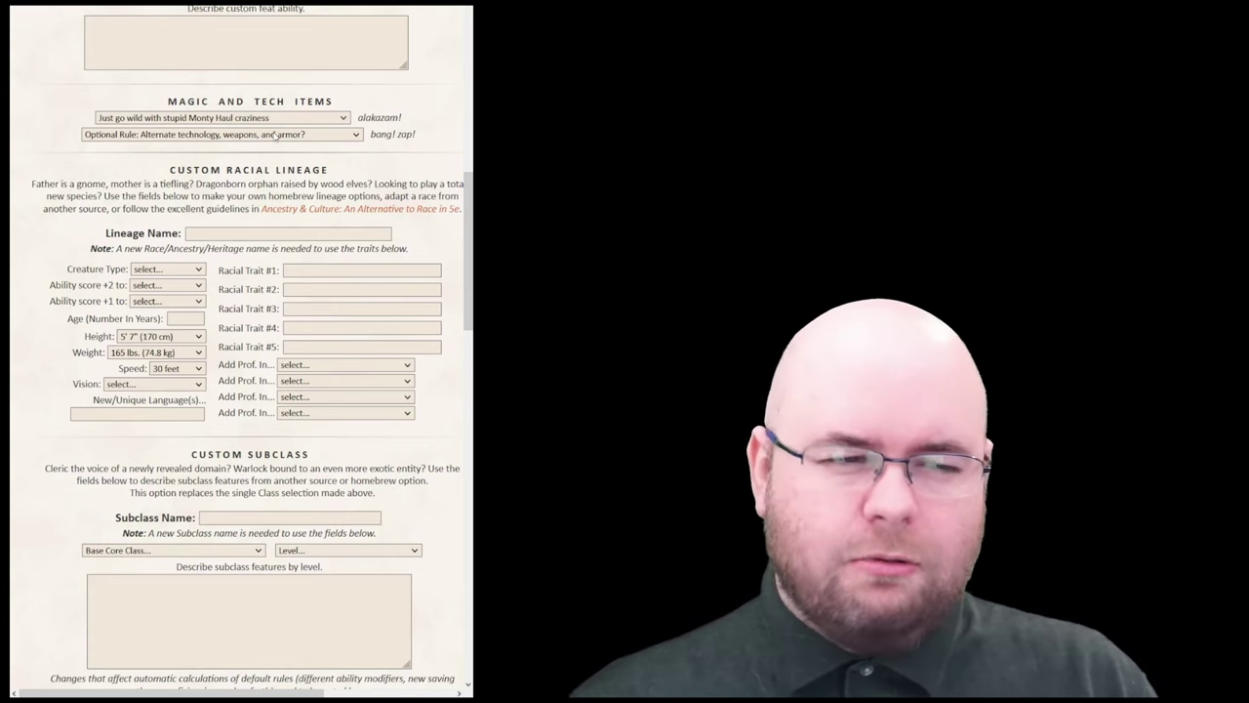
scroll(274, 134, "up", 5)
Replace the first trait 'Stubborn' with 'Collector of Shinies'
double_click(167, 62)
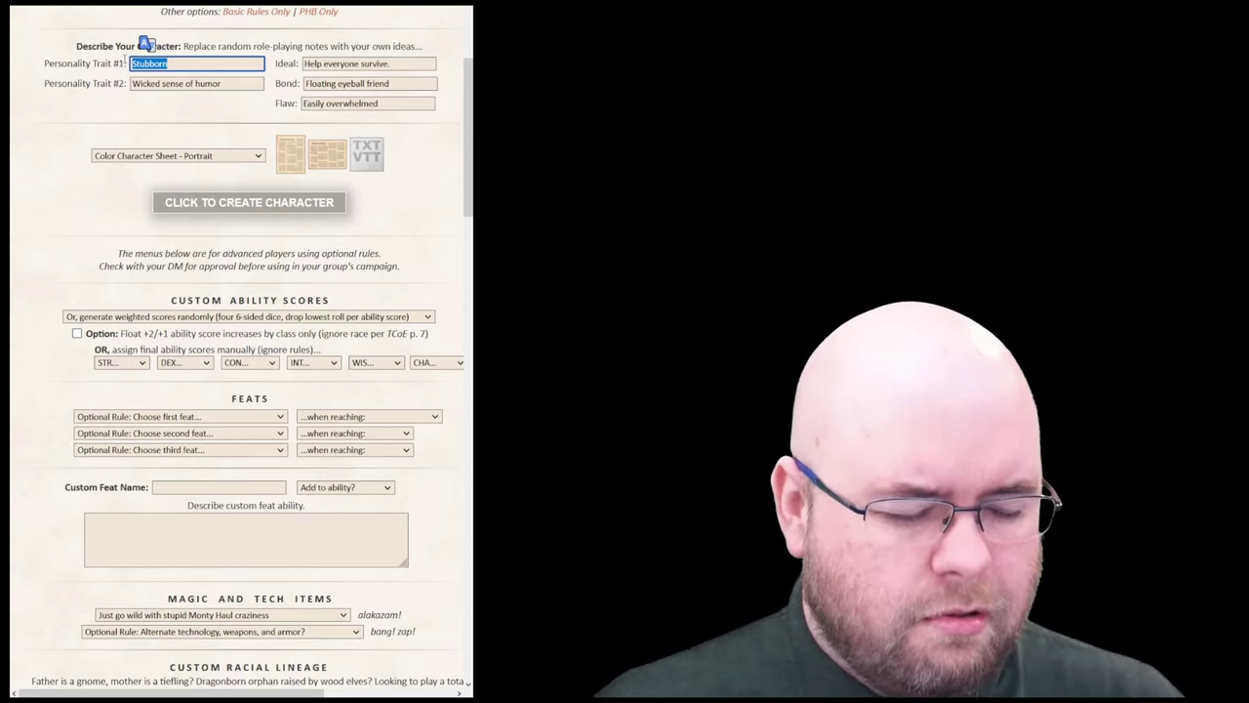
type("Collec")
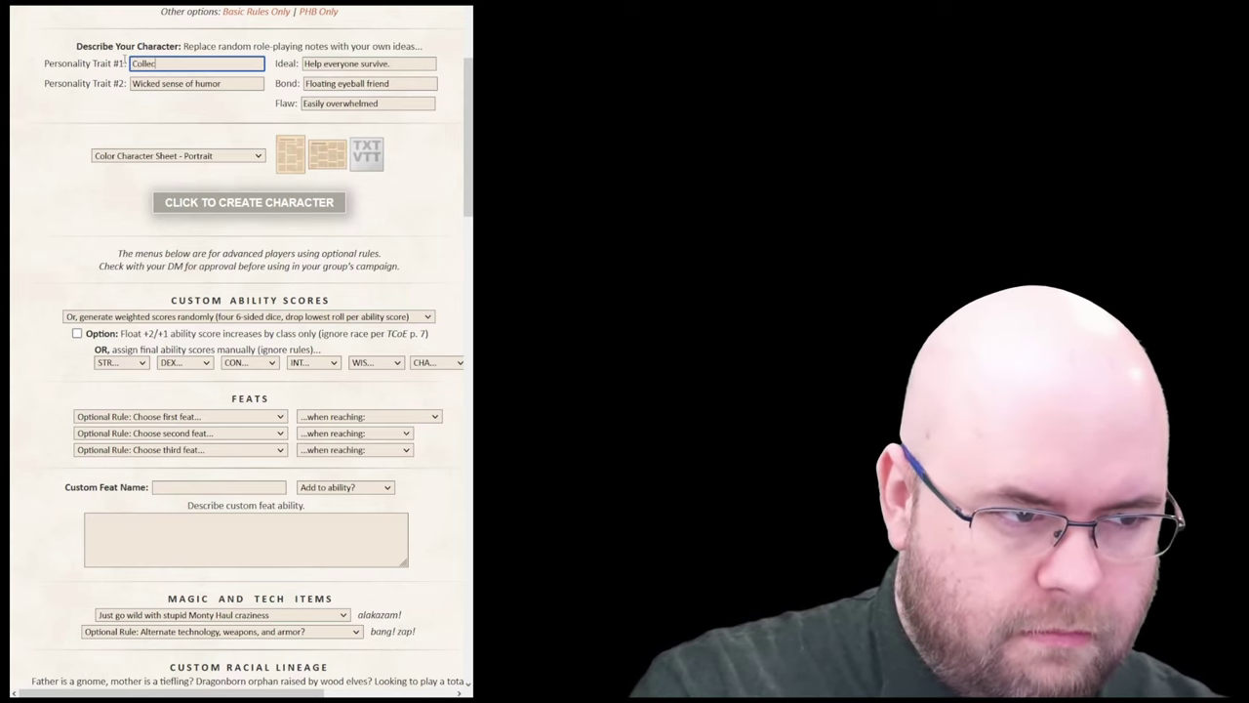
type("tor of Shinies")
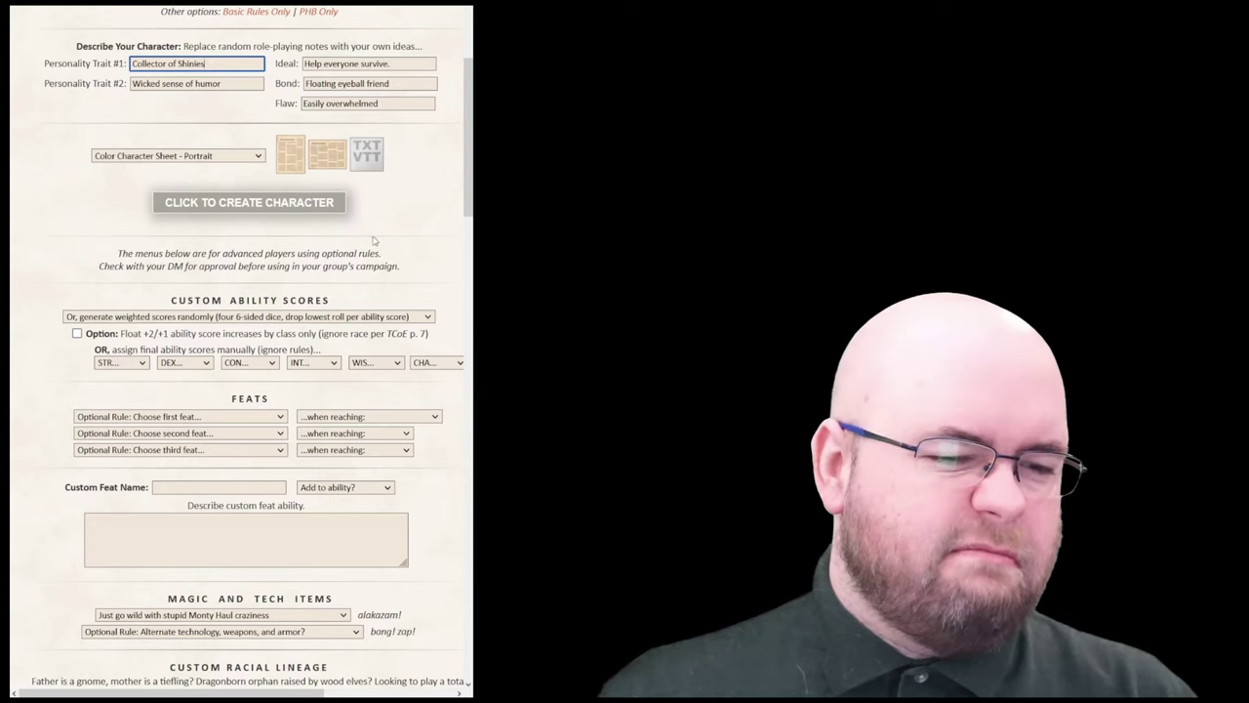
scroll(403, 280, "down", 6)
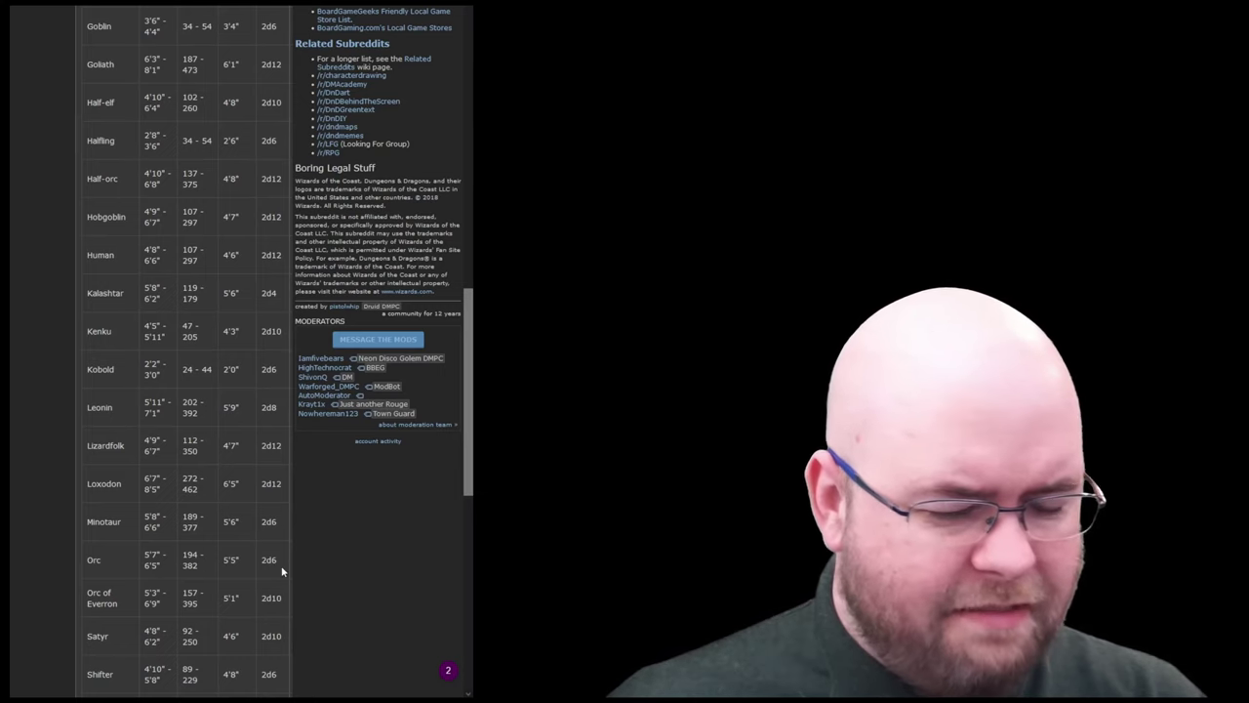
Roll 2d6 with a Google search and set the character's Height to 5' 8" (173 cm)
key("ctrl+l")
type("roll")
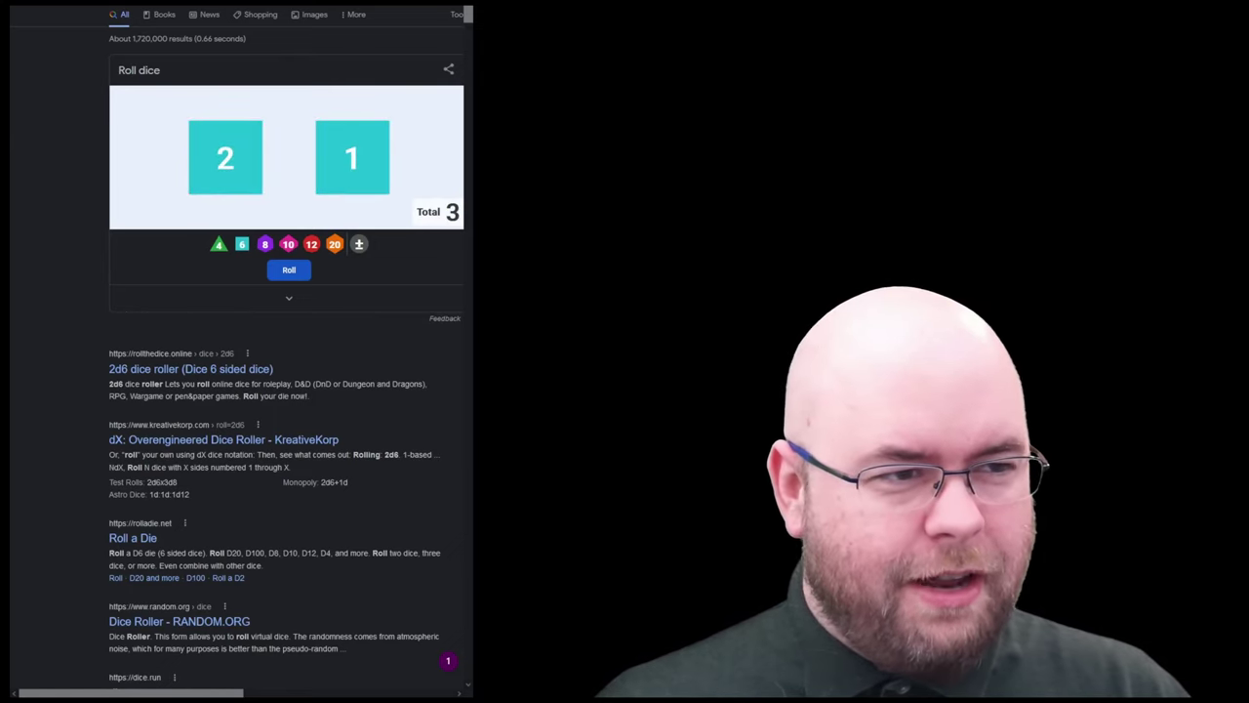
key("ctrl+Tab")
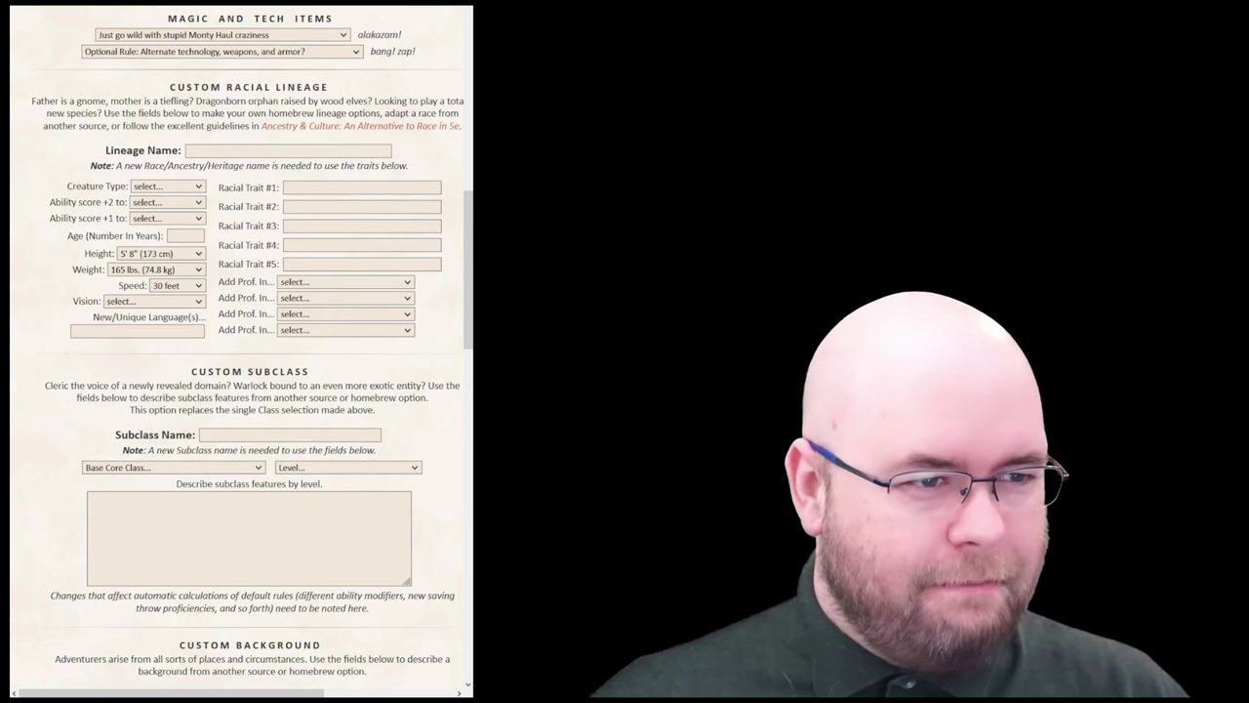
key("ctrl+Tab")
key("ctrl+Tab")
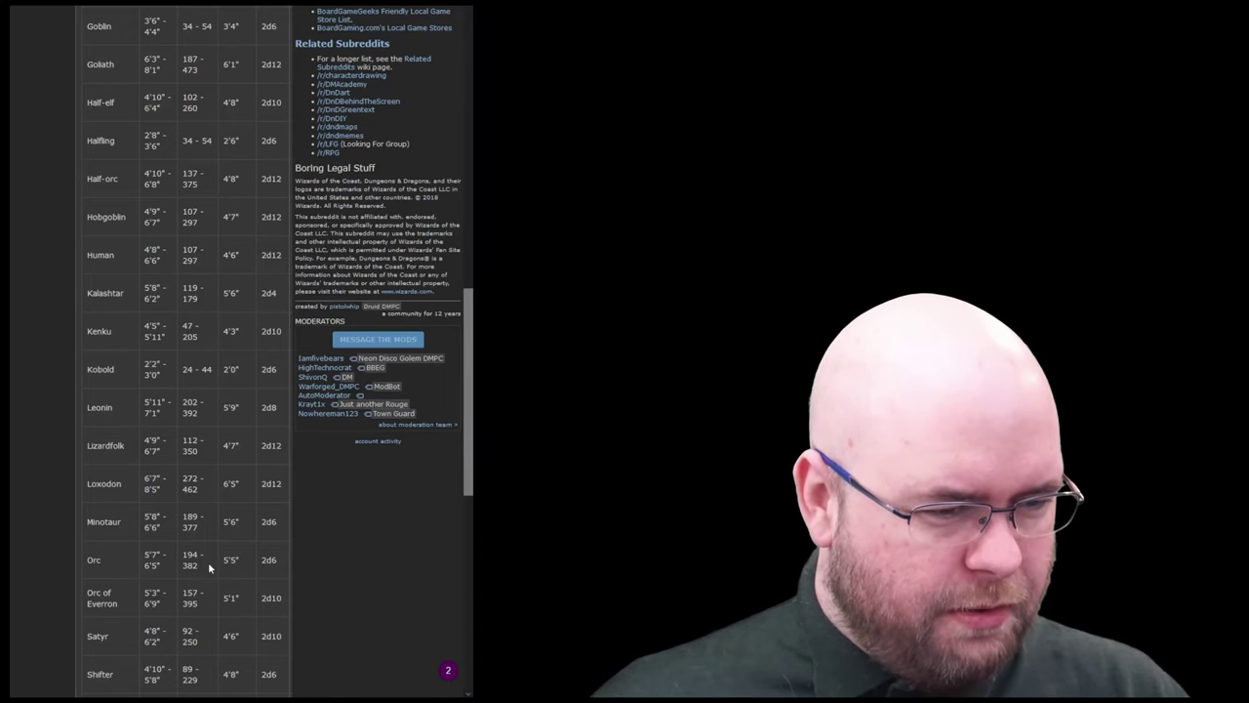
Roll 2d8 for 7 and look up the Orc base weight of 190 in the Reddit table
scroll(208, 586, "up", 5)
scroll(211, 564, "up", 8)
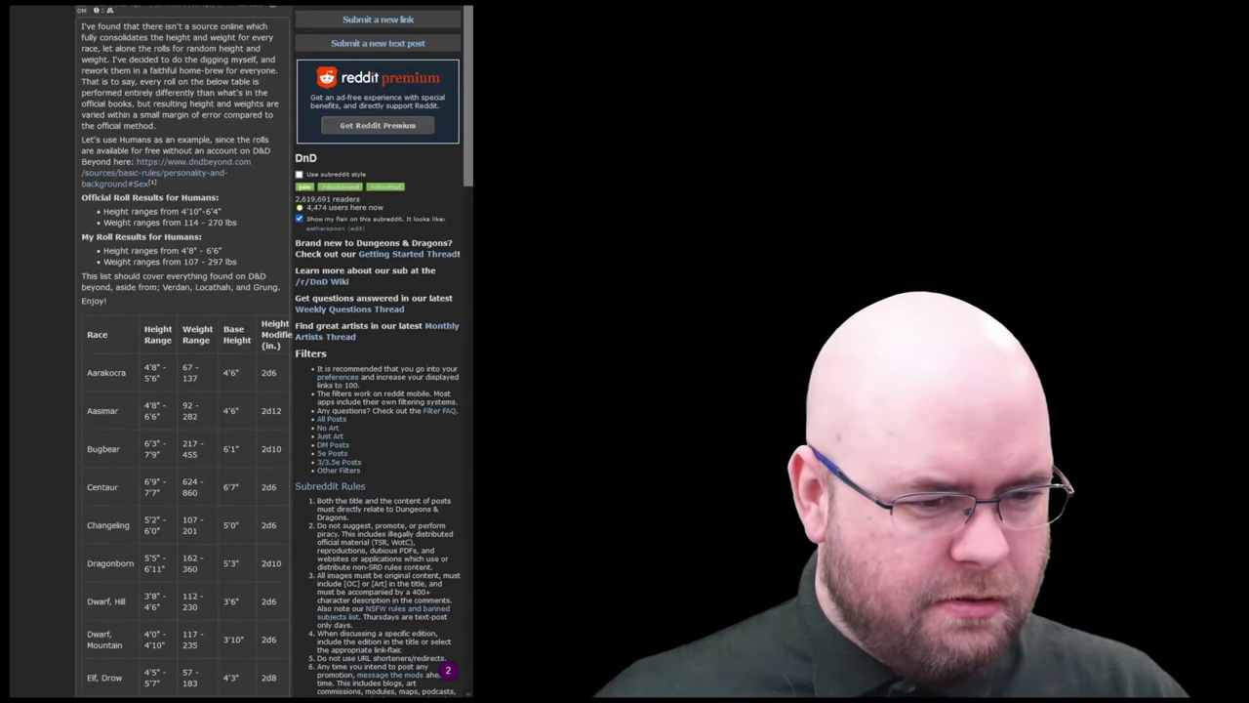
left_click_drag(468, 383, 576, 393)
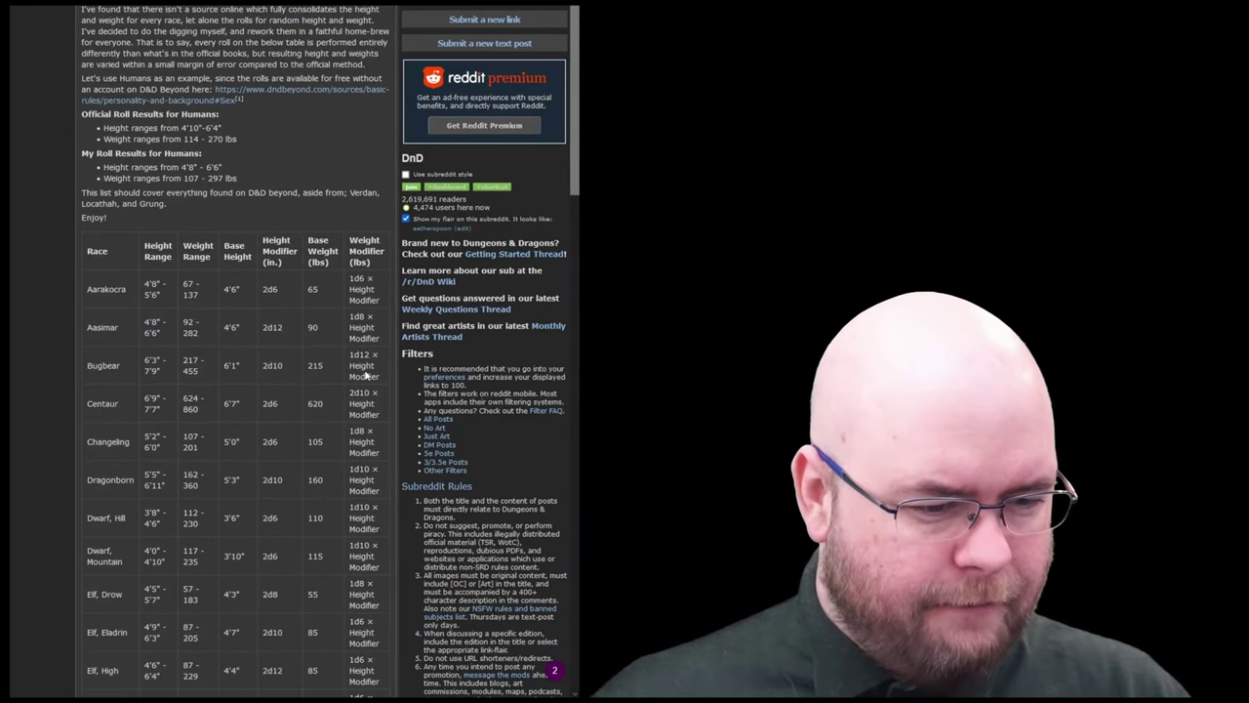
scroll(366, 372, "down", 4)
scroll(365, 372, "down", 5)
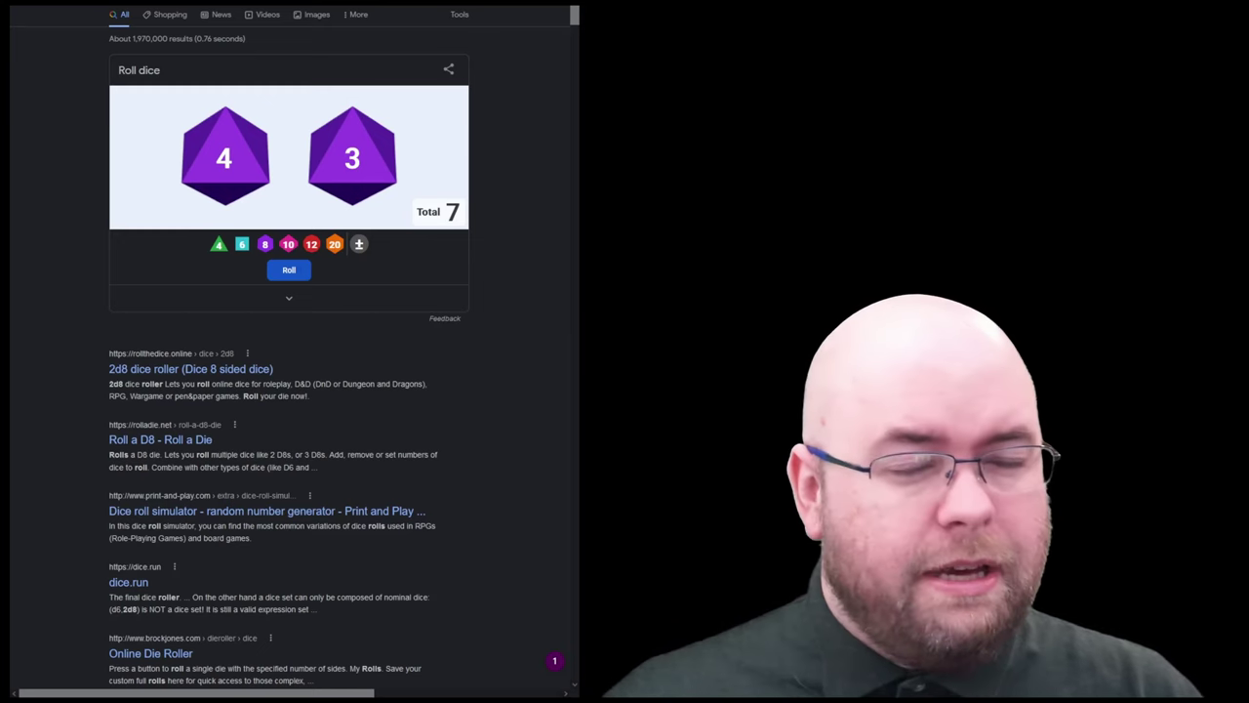
key("ctrl+Tab")
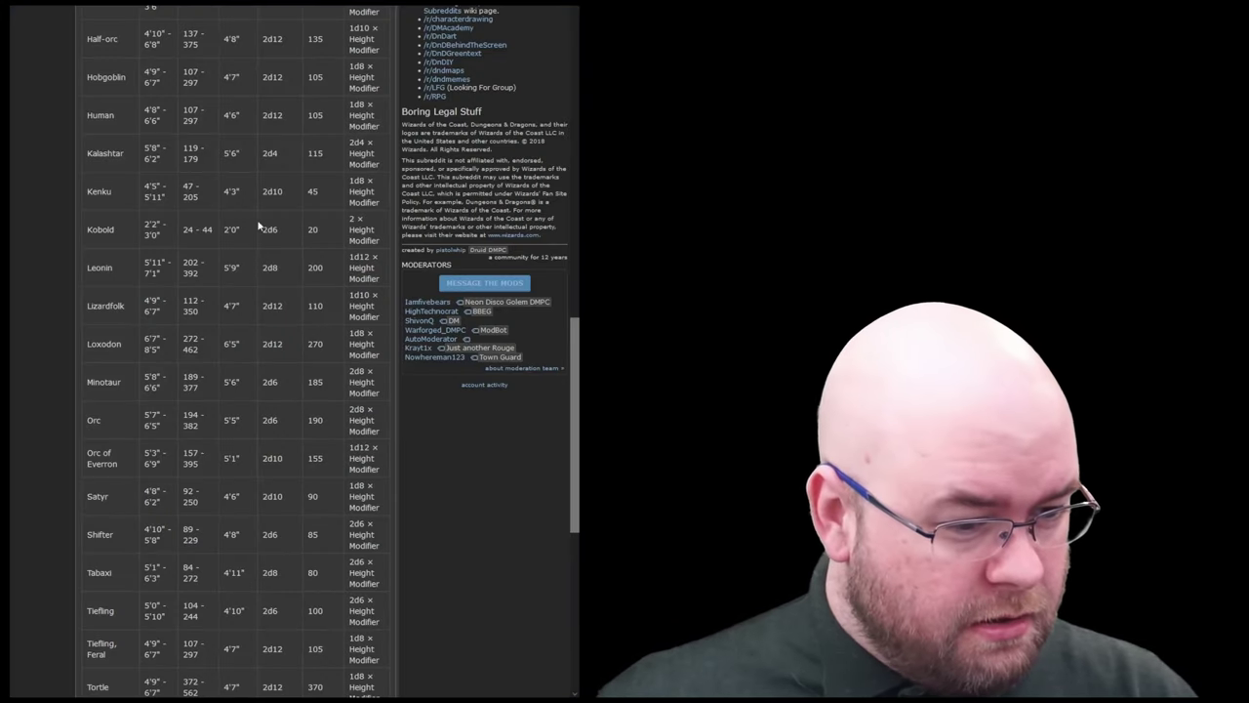
double_click(315, 419)
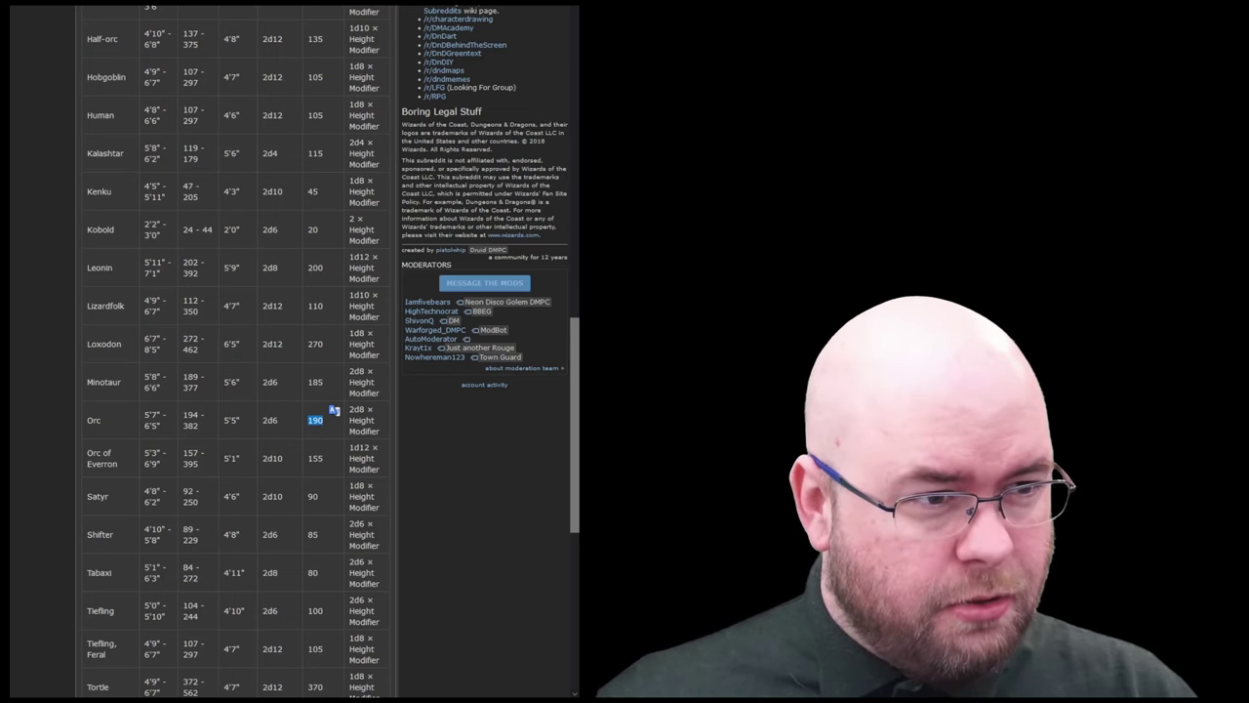
key("ctrl+Tab")
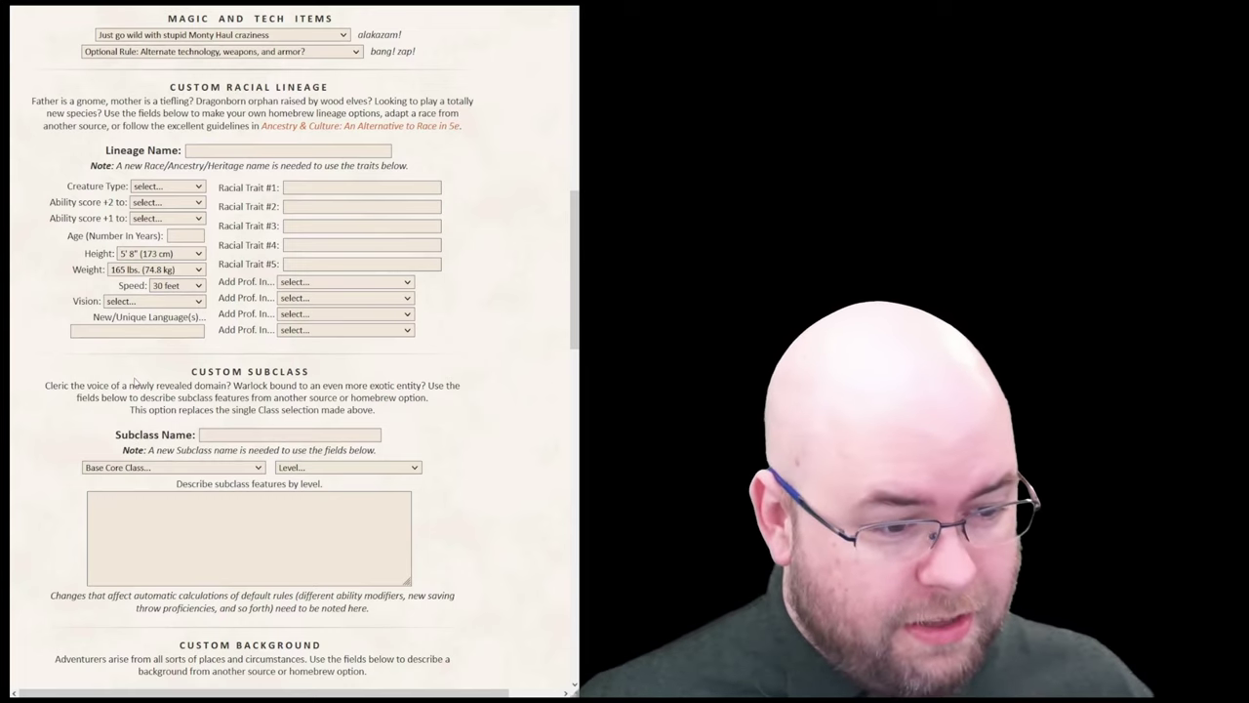
Enter a weight of 211 lbs and generate the Level 3 Orc Warlock sheet with custom options
type("211")
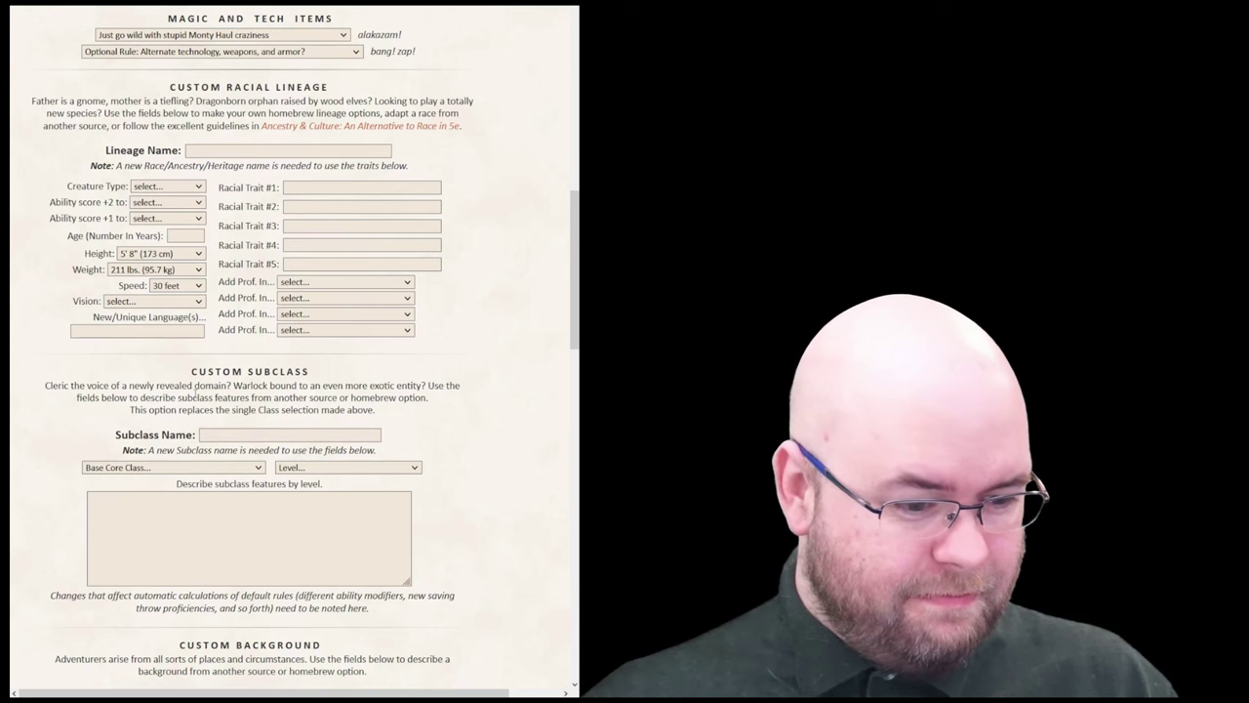
scroll(195, 391, "down", 5)
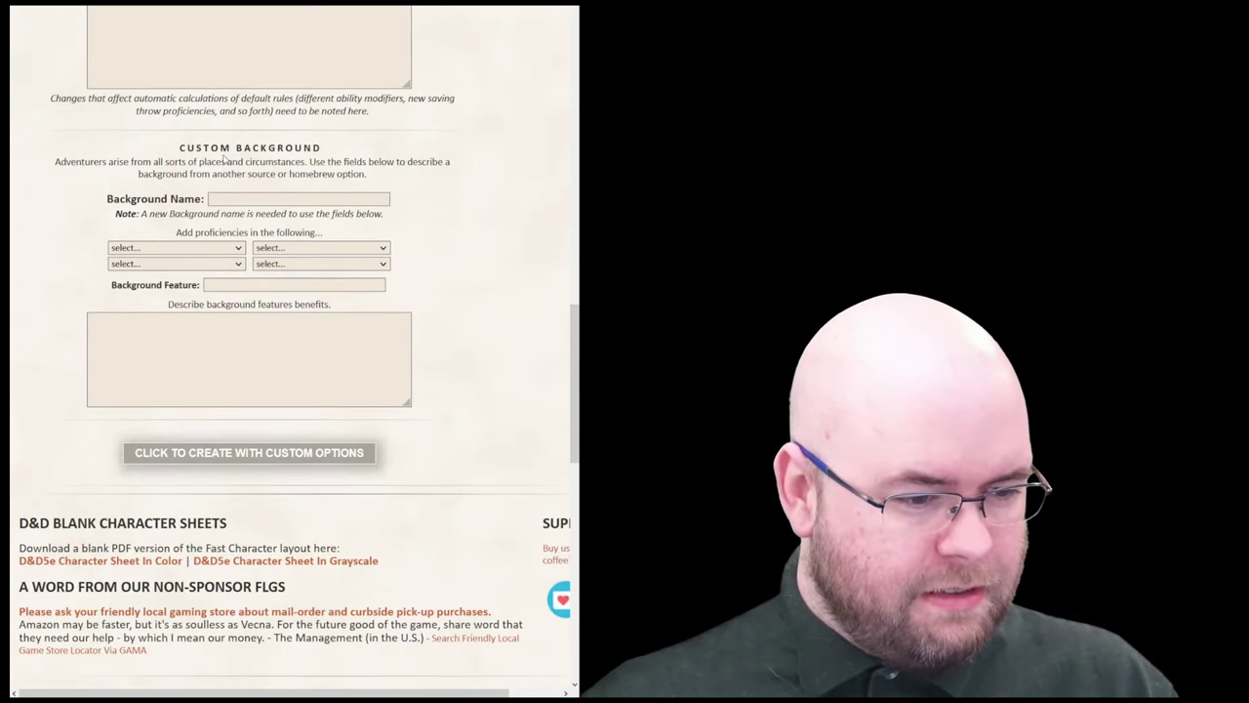
left_click(218, 454)
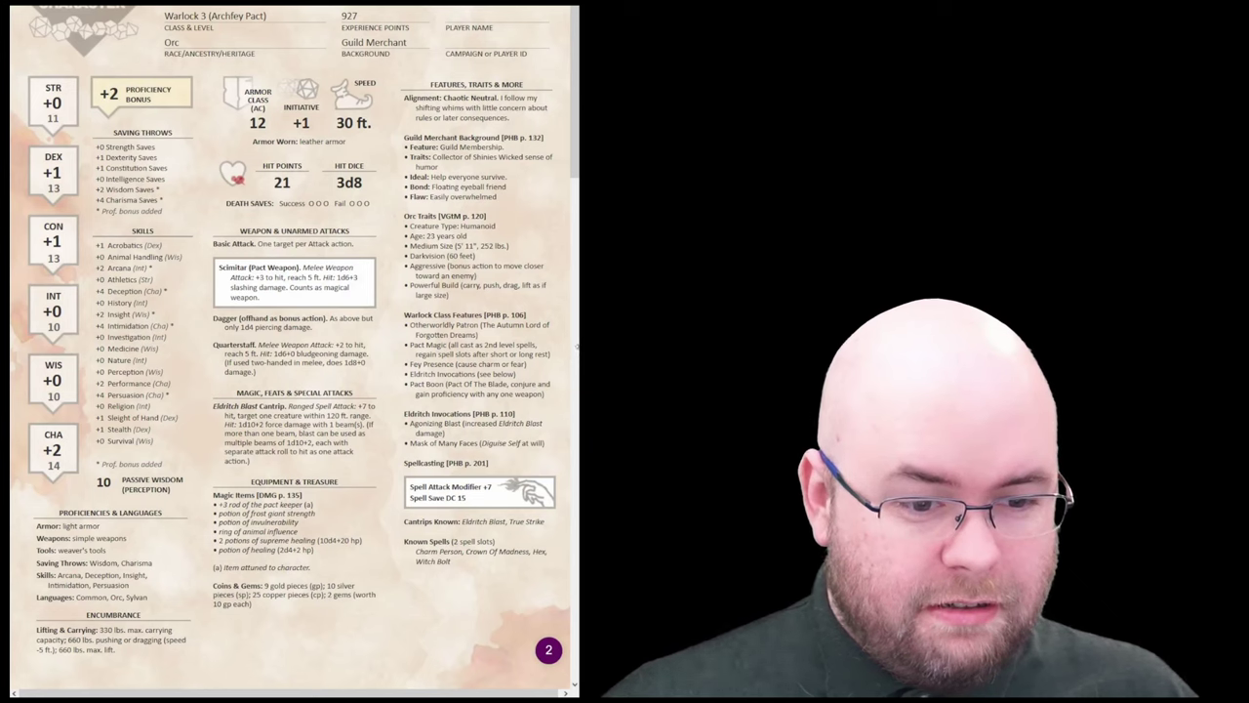
Resize the window and scroll from the sheet back to the custom ability score, feat and item options
left_click_drag(579, 348, 569, 348)
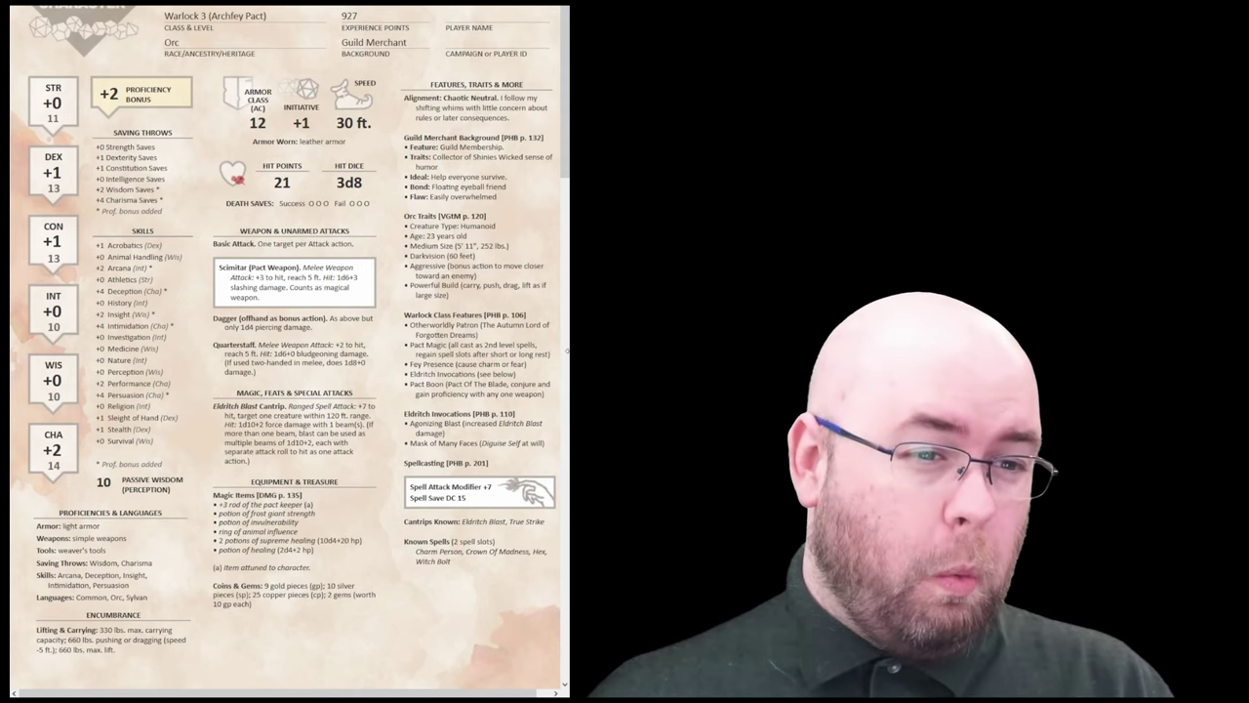
scroll(283, 195, "down", 10)
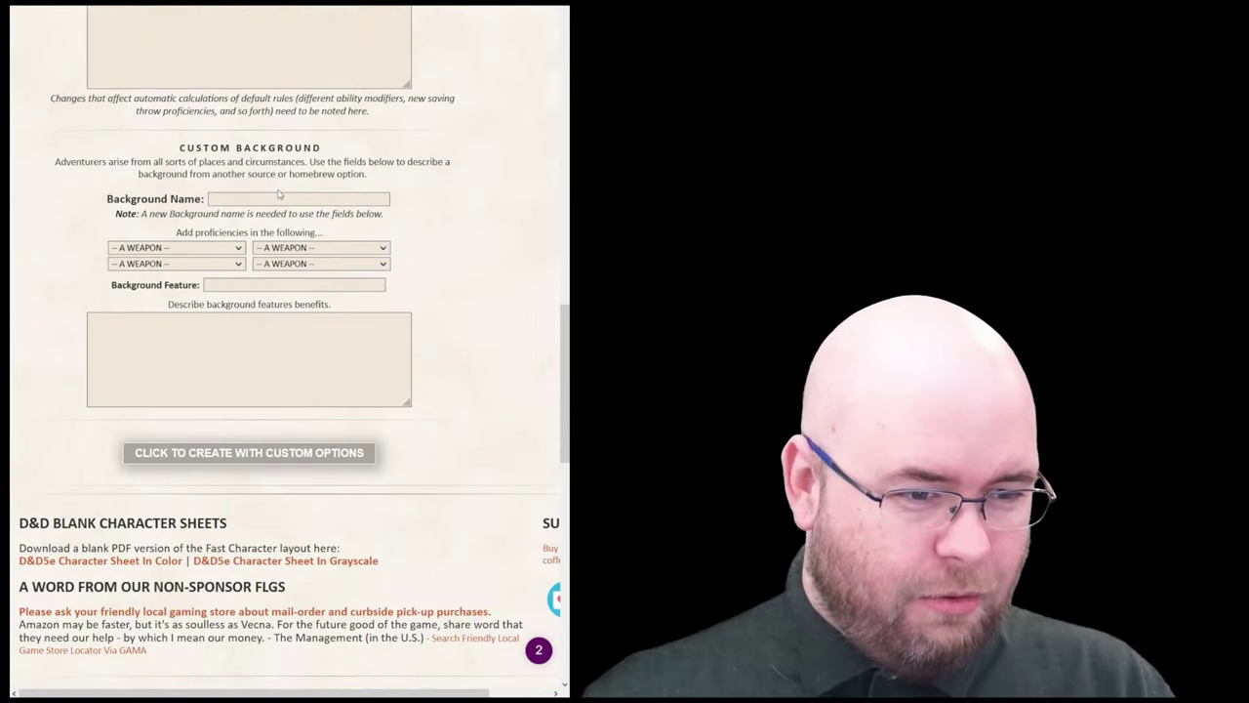
scroll(279, 194, "up", 10)
scroll(268, 208, "up", 3)
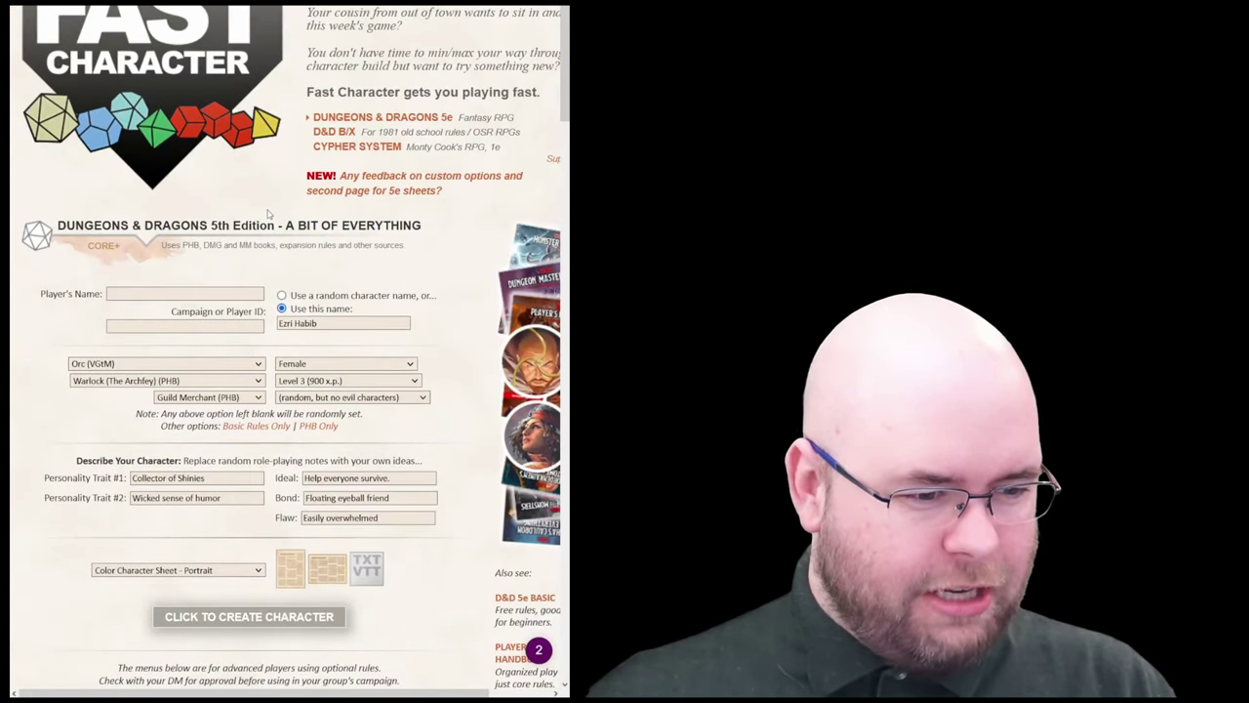
scroll(269, 214, "down", 5)
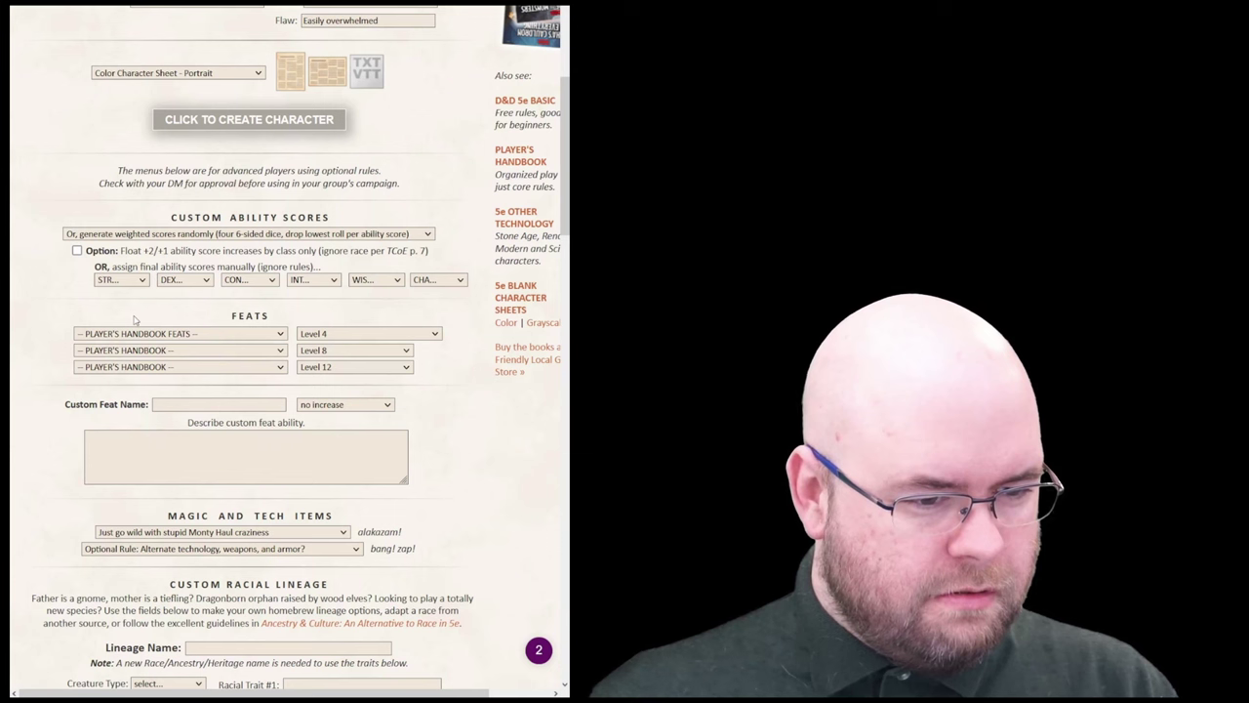
Generate an Orc Warlock 3 character from the bottom of the custom options form
scroll(134, 318, "down", 5)
scroll(135, 319, "down", 5)
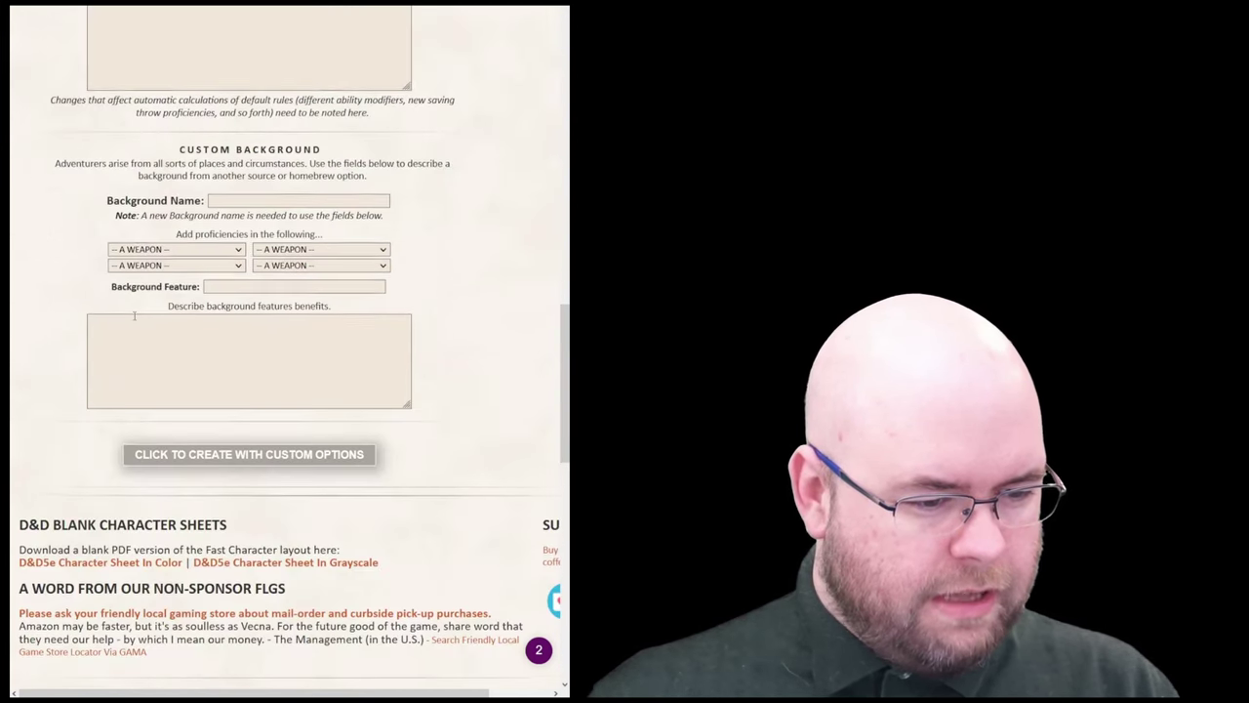
left_click(243, 458)
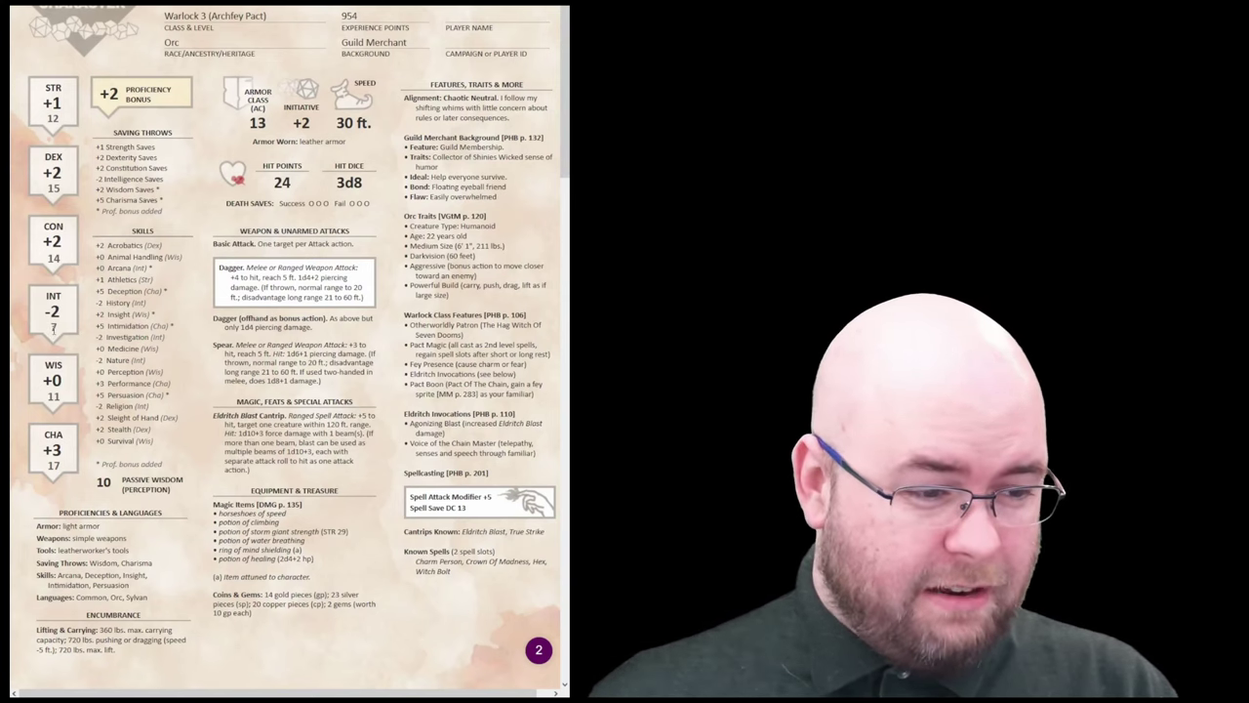
Reroll the character four more times, ending with AC 13, 24 hit points and magic items
left_click(54, 332)
left_click(244, 451)
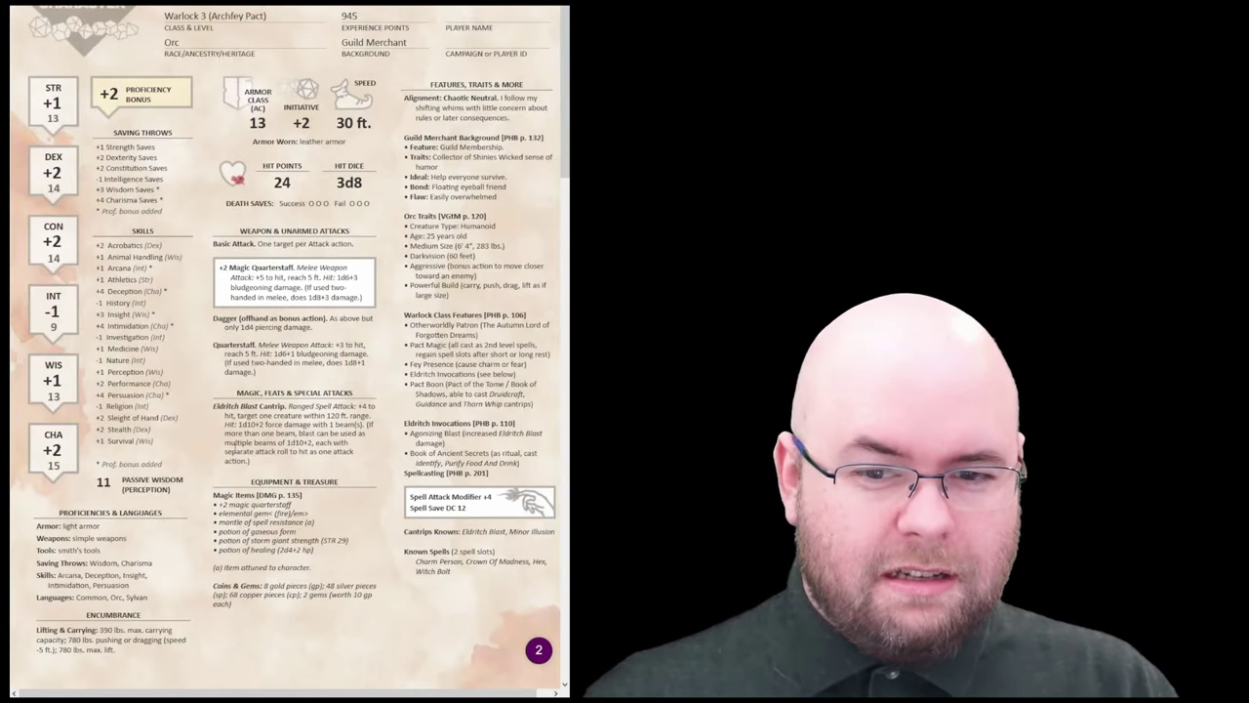
left_click(238, 460)
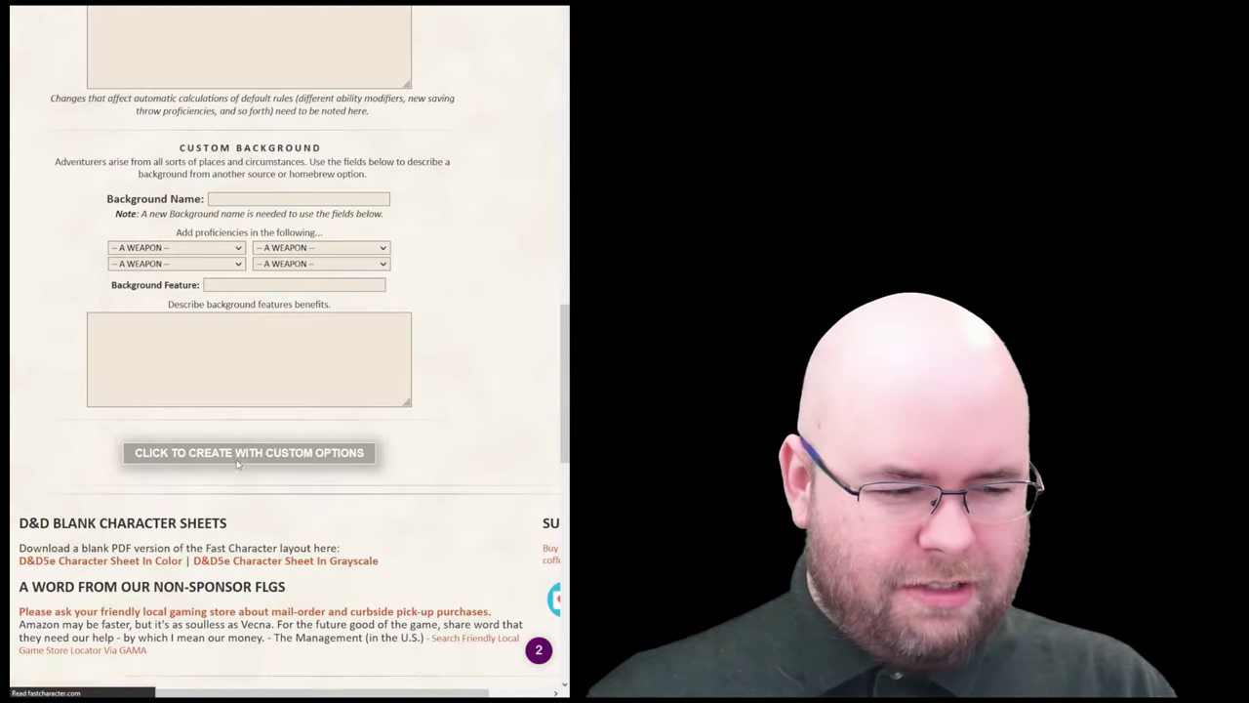
left_click(242, 457)
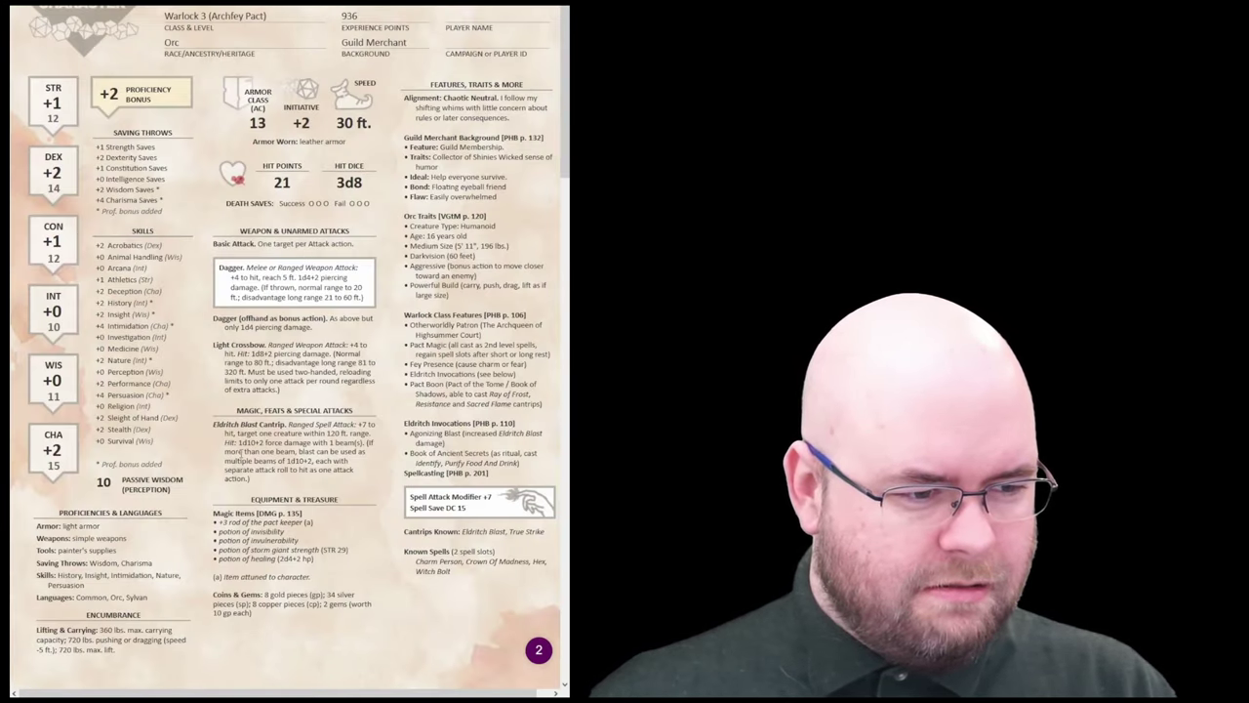
left_click(242, 455)
left_click(242, 454)
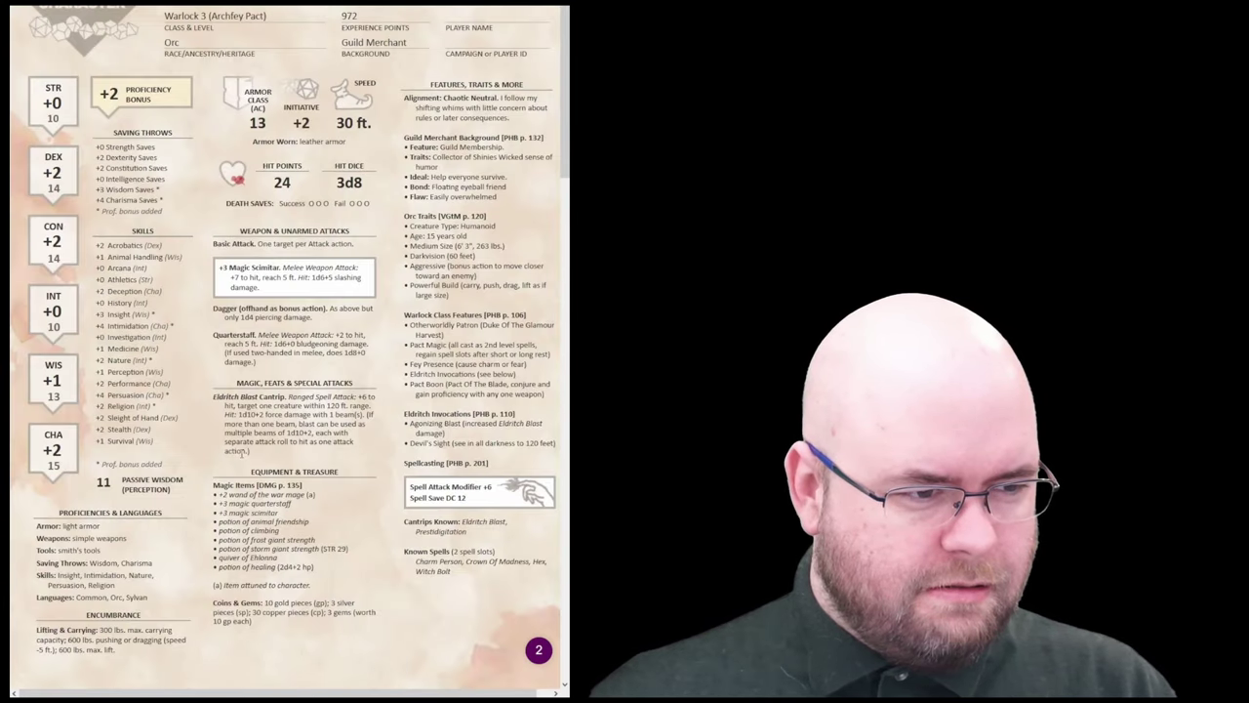
left_click(242, 451)
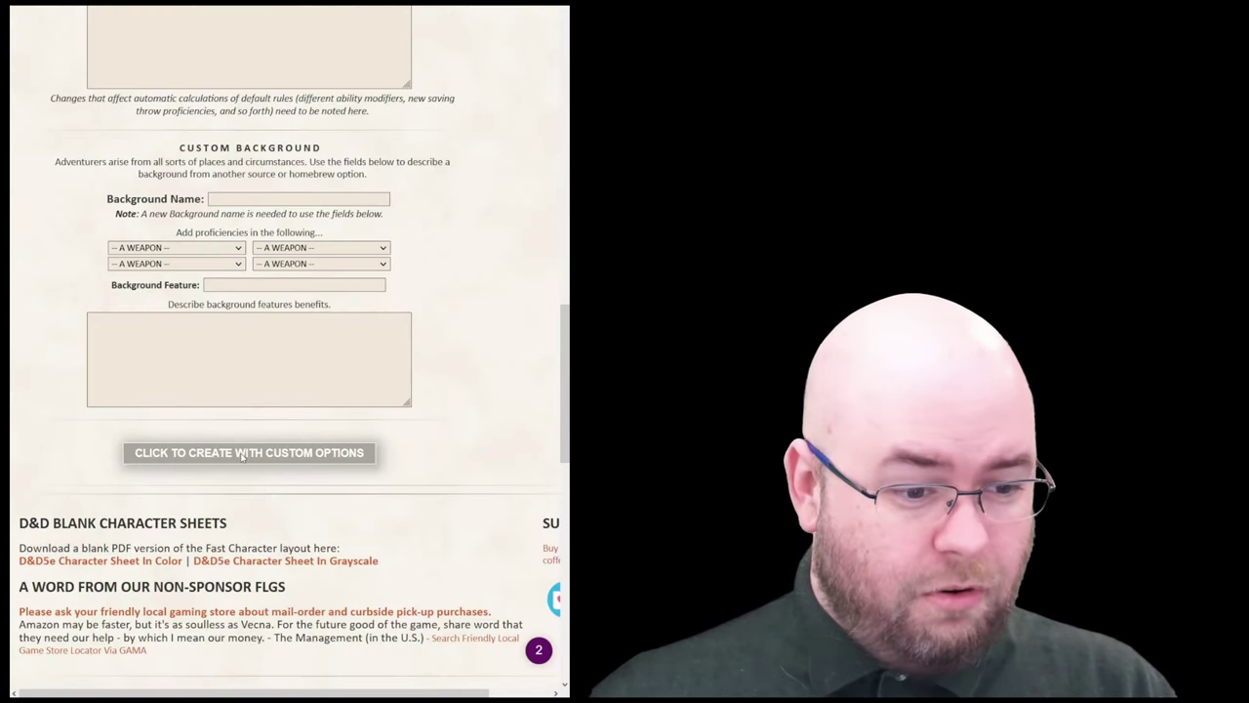
left_click(241, 452)
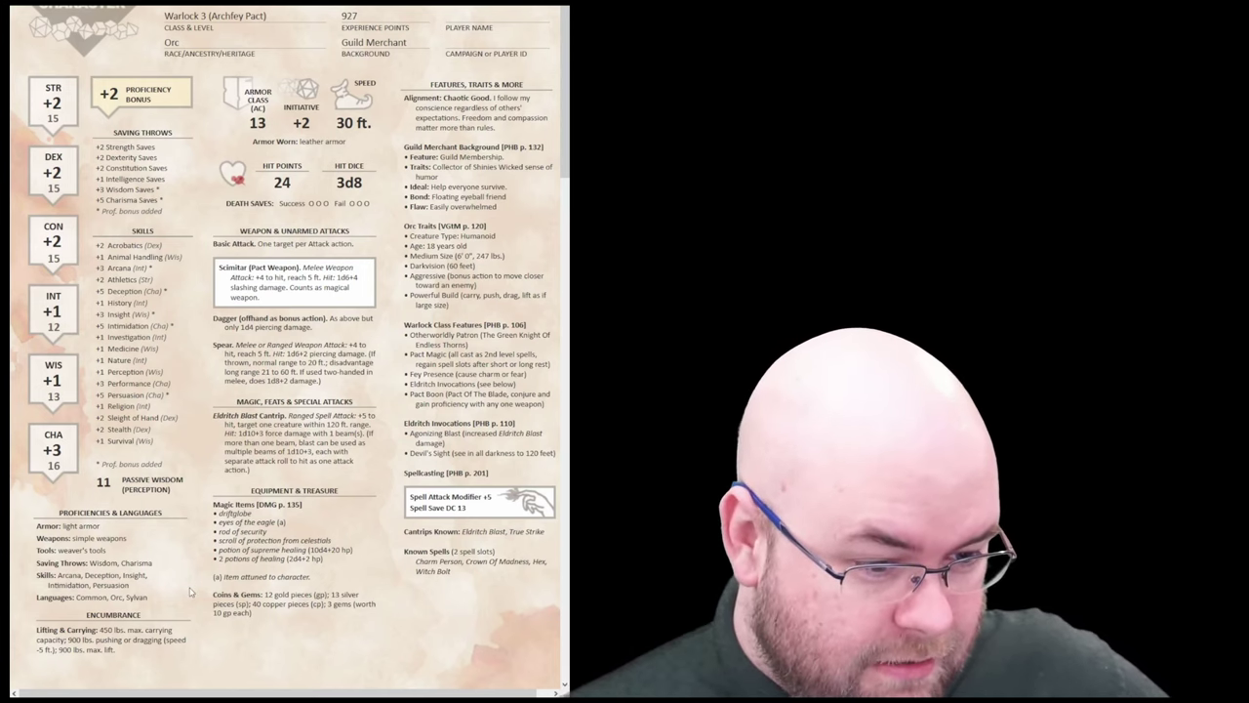
Highlight the 'eyes of the eagle' entry under Magic Items, then clear the selection
left_click_drag(293, 526, 215, 523)
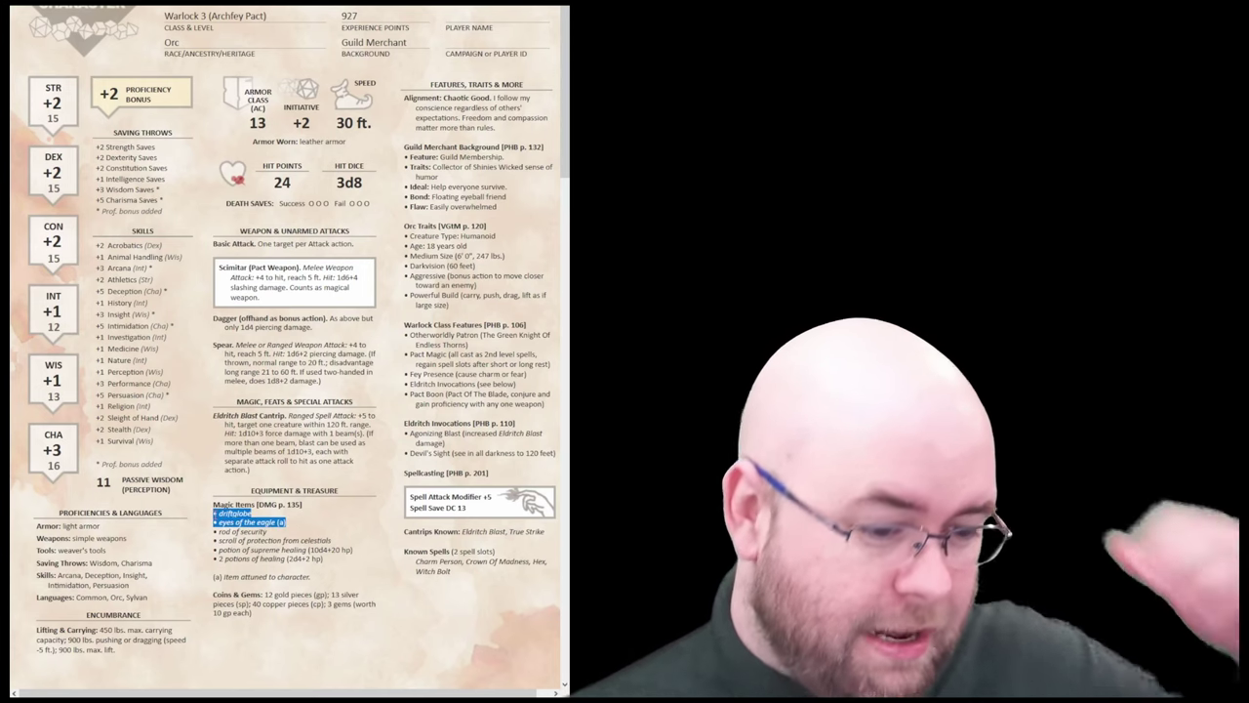
left_click(223, 537)
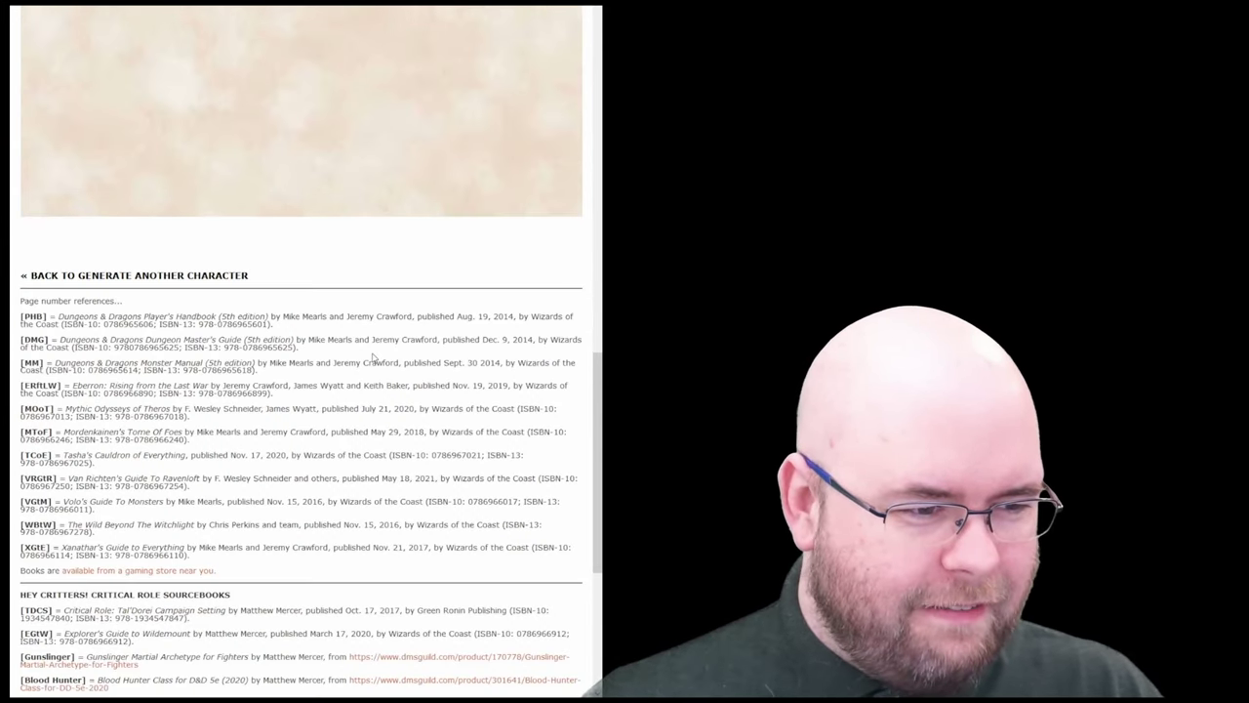
scroll(373, 357, "down", 4)
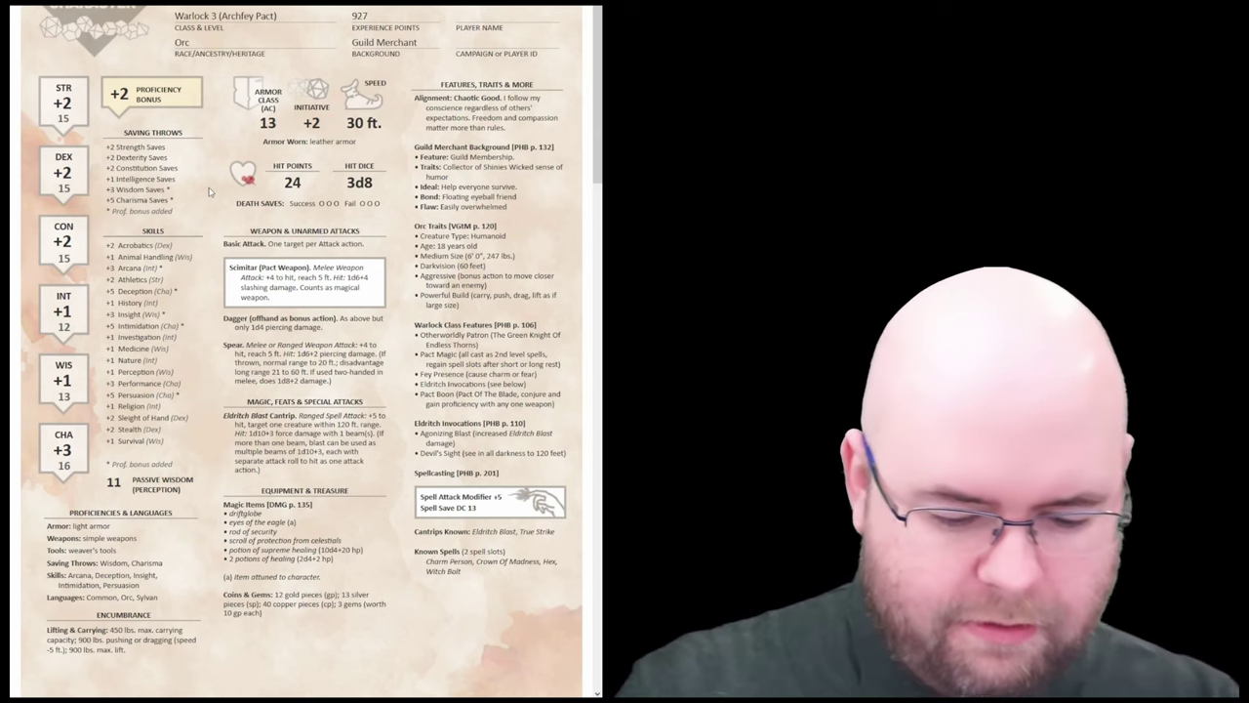
Scroll the Orc Warlock sheet and bring up the print dialog with Ctrl+P
key("ctrl+p")
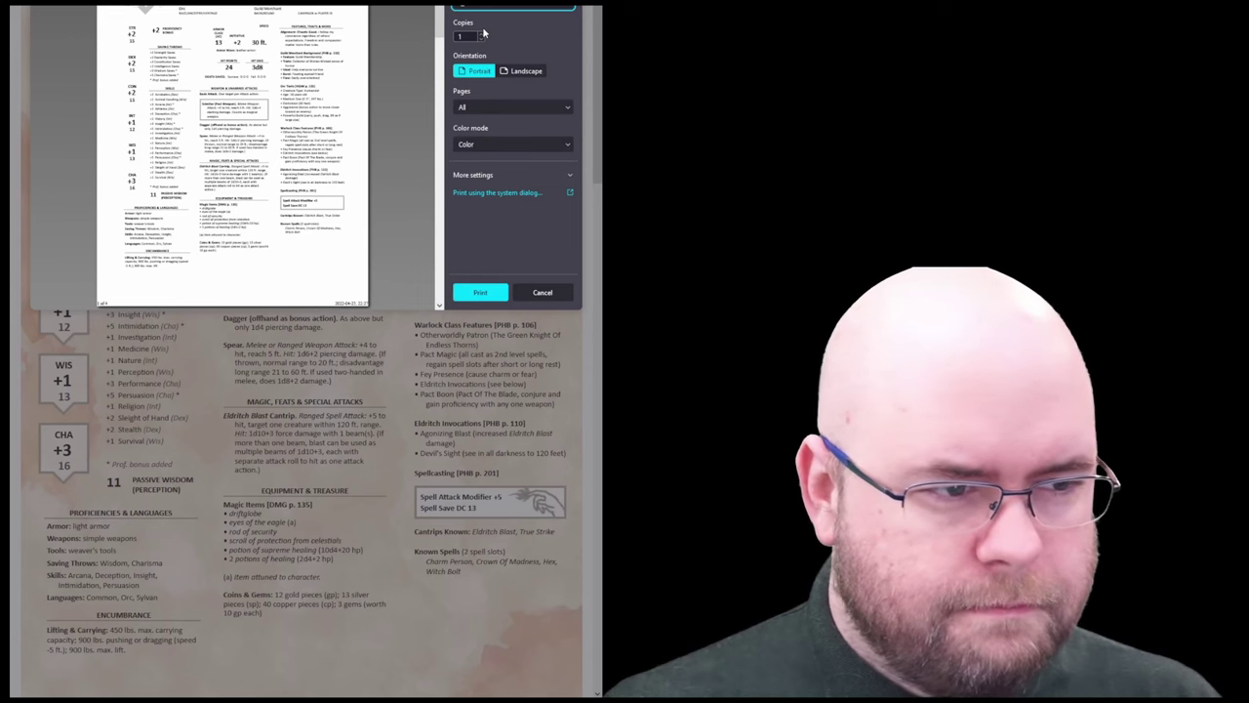
Scroll the print preview and switch the destination to Save to PDF
scroll(322, 134, "down", 6)
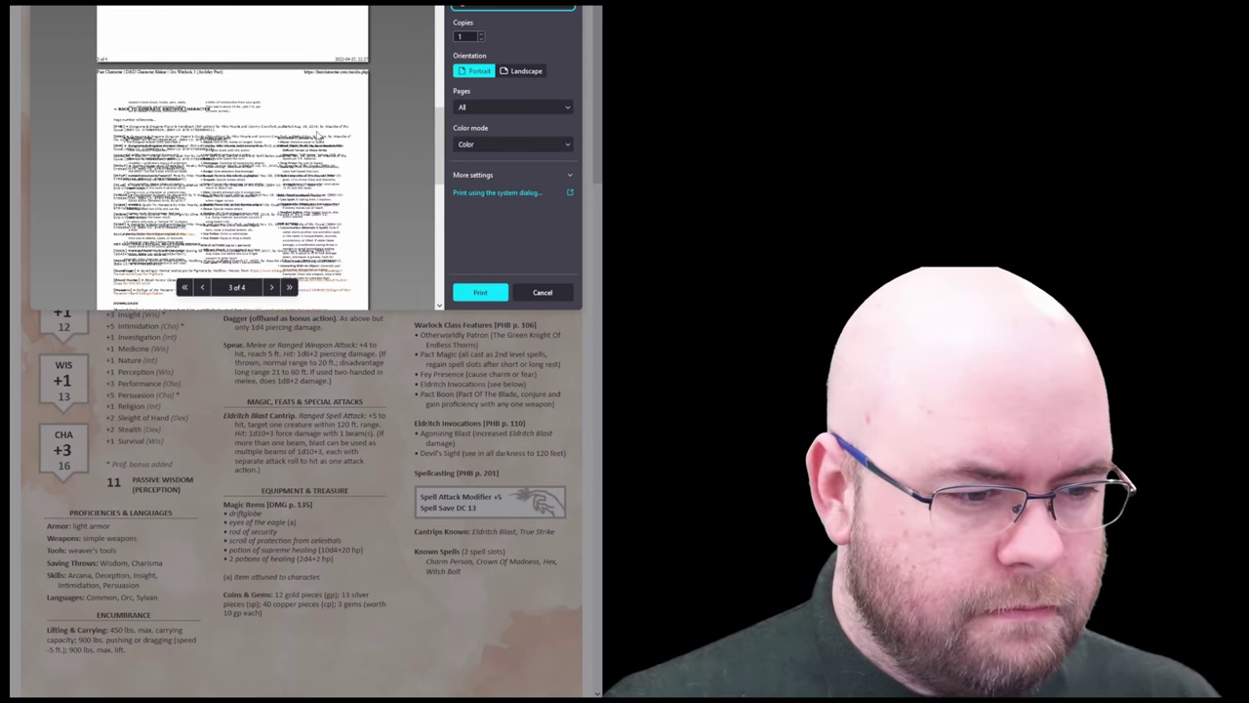
scroll(322, 136, "down", 5)
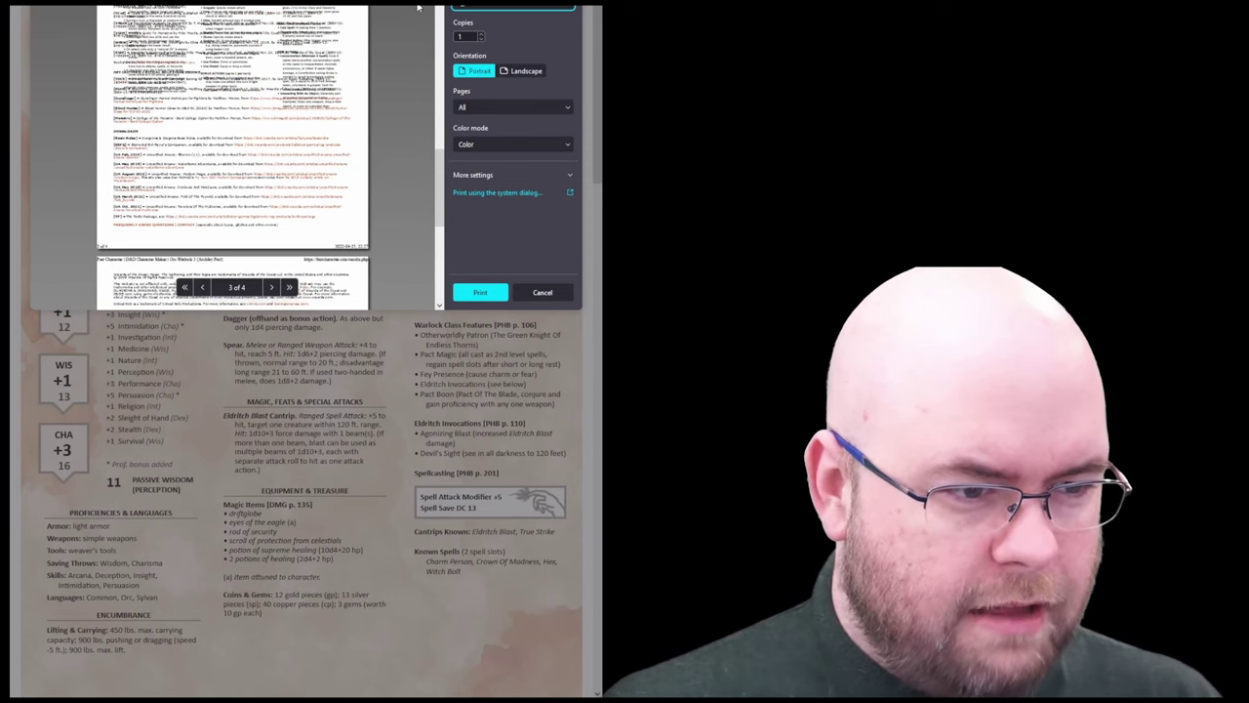
left_click(507, 6)
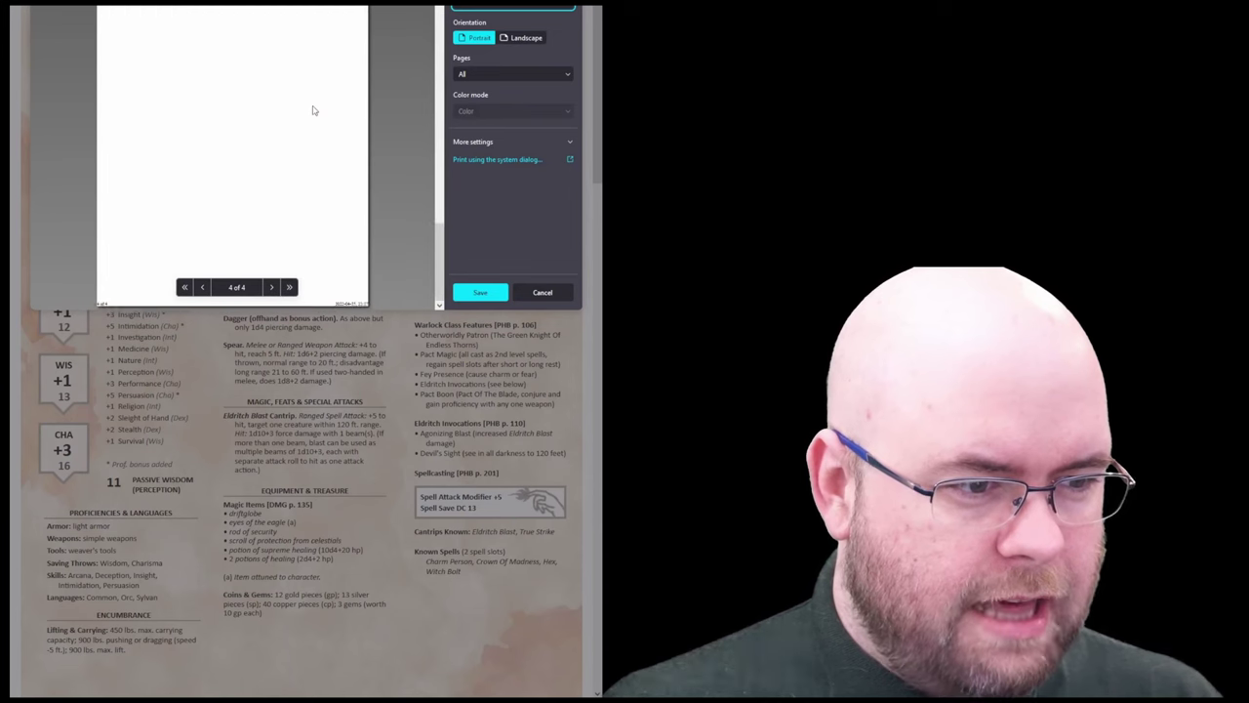
Turn on Print backgrounds under More settings and look through the four-page preview
left_click(491, 145)
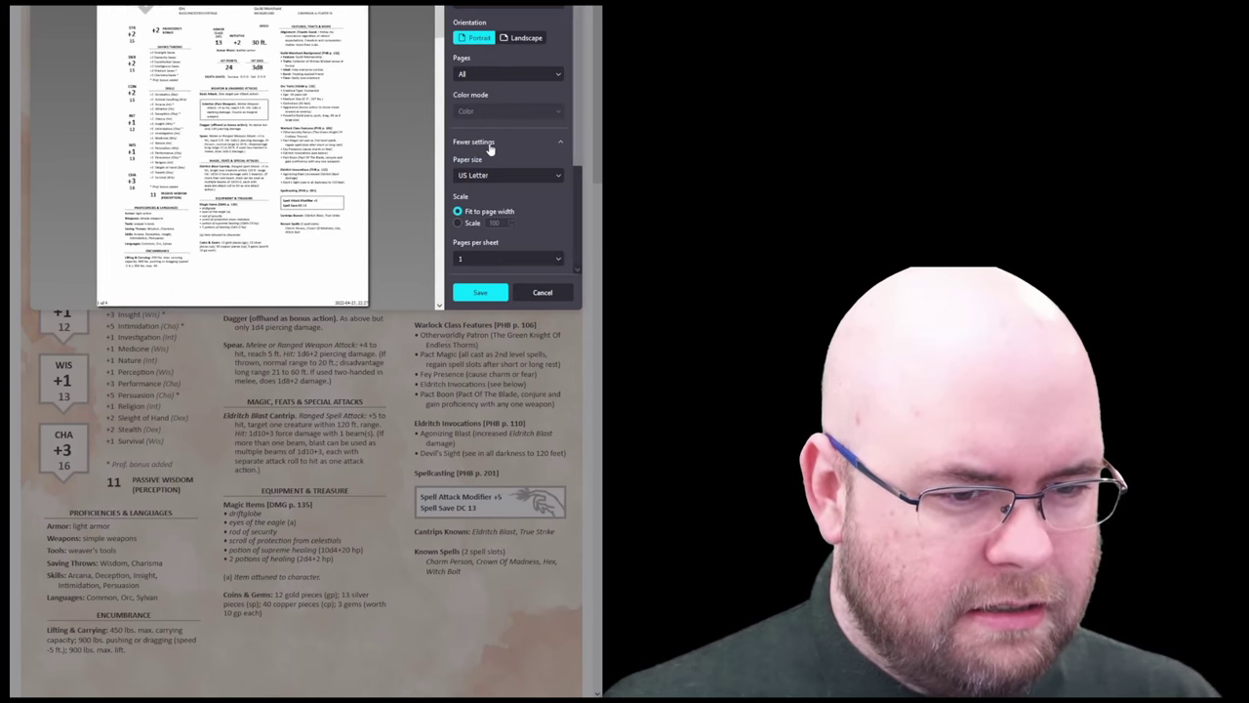
scroll(505, 206, "down", 1)
scroll(506, 206, "down", 2)
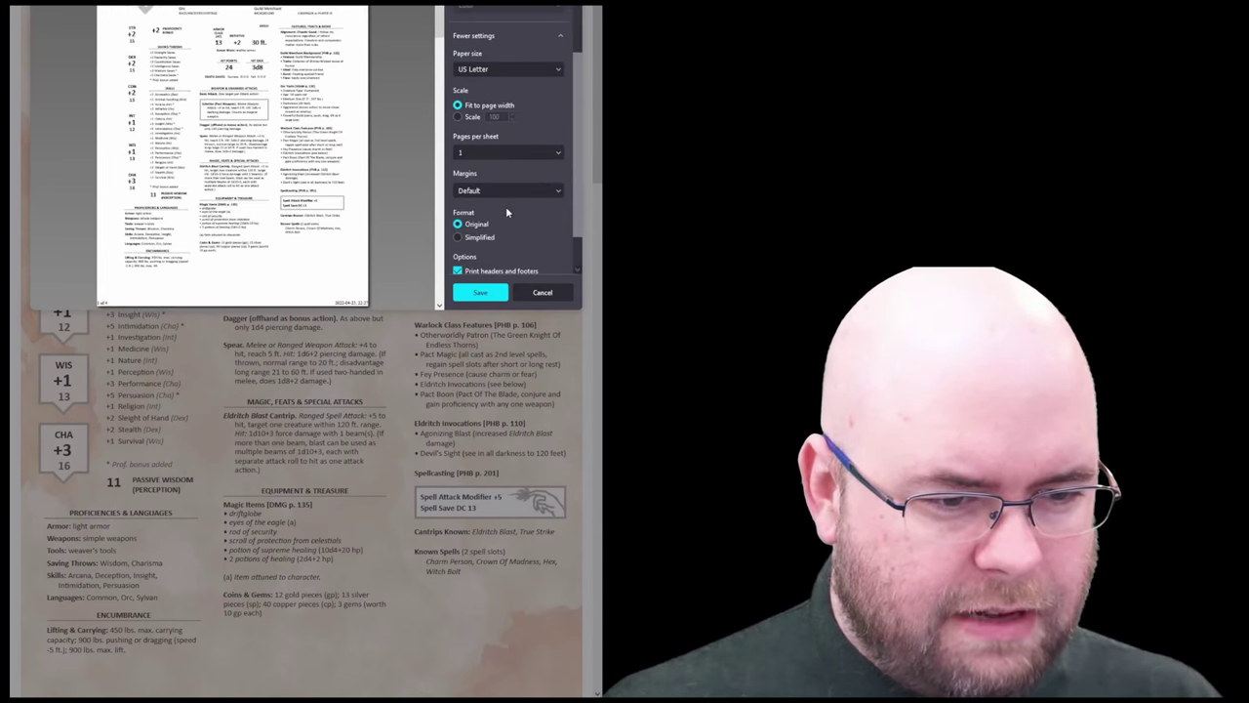
left_click(505, 242)
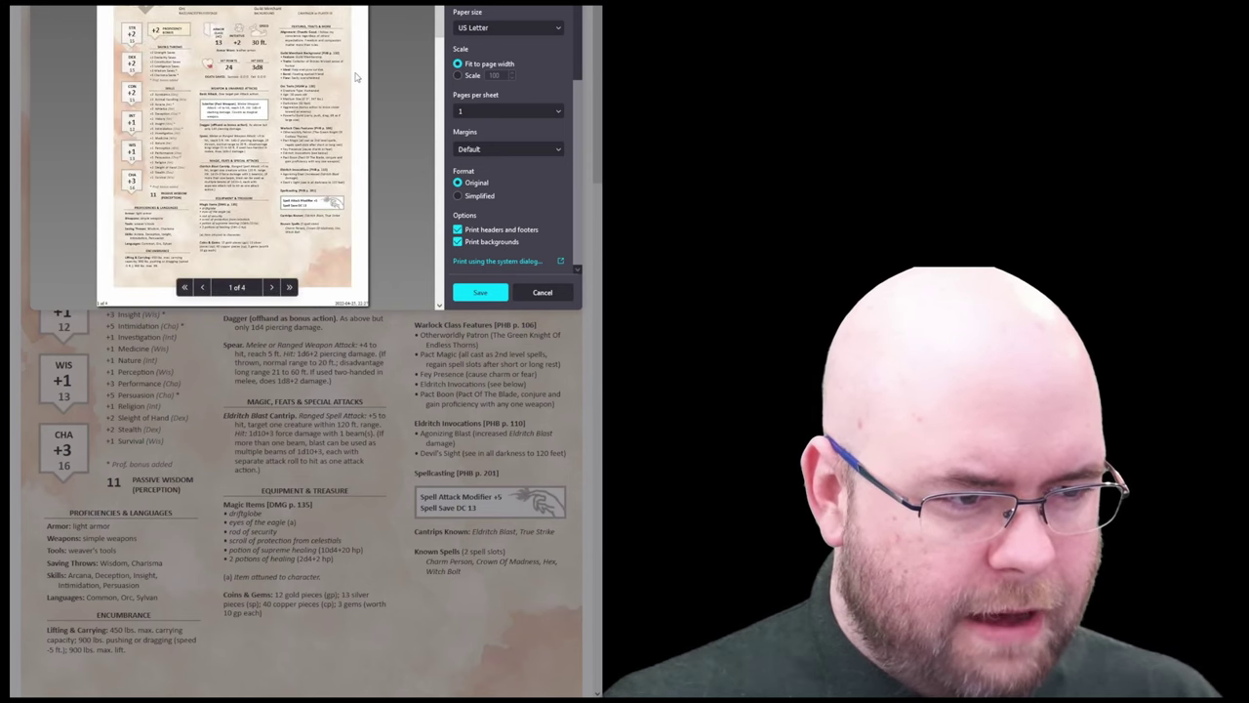
scroll(355, 77, "down", 10)
scroll(355, 77, "up", 2)
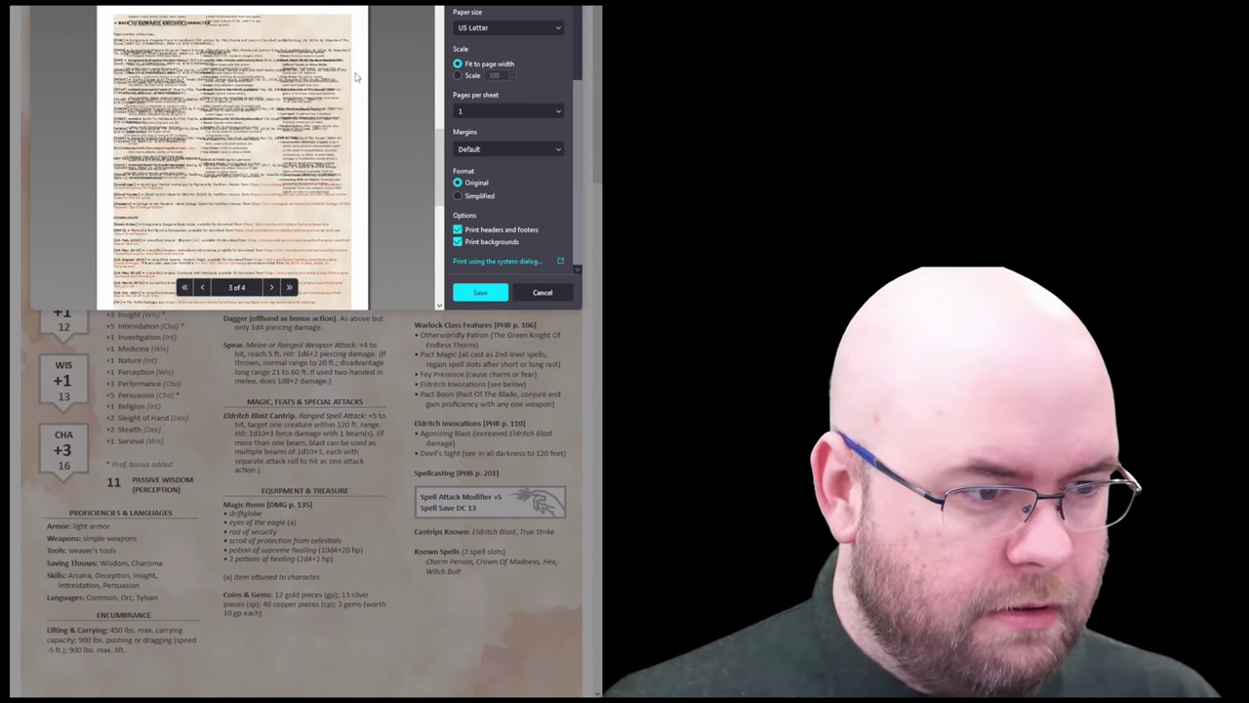
scroll(355, 78, "up", 5)
scroll(355, 77, "up", 5)
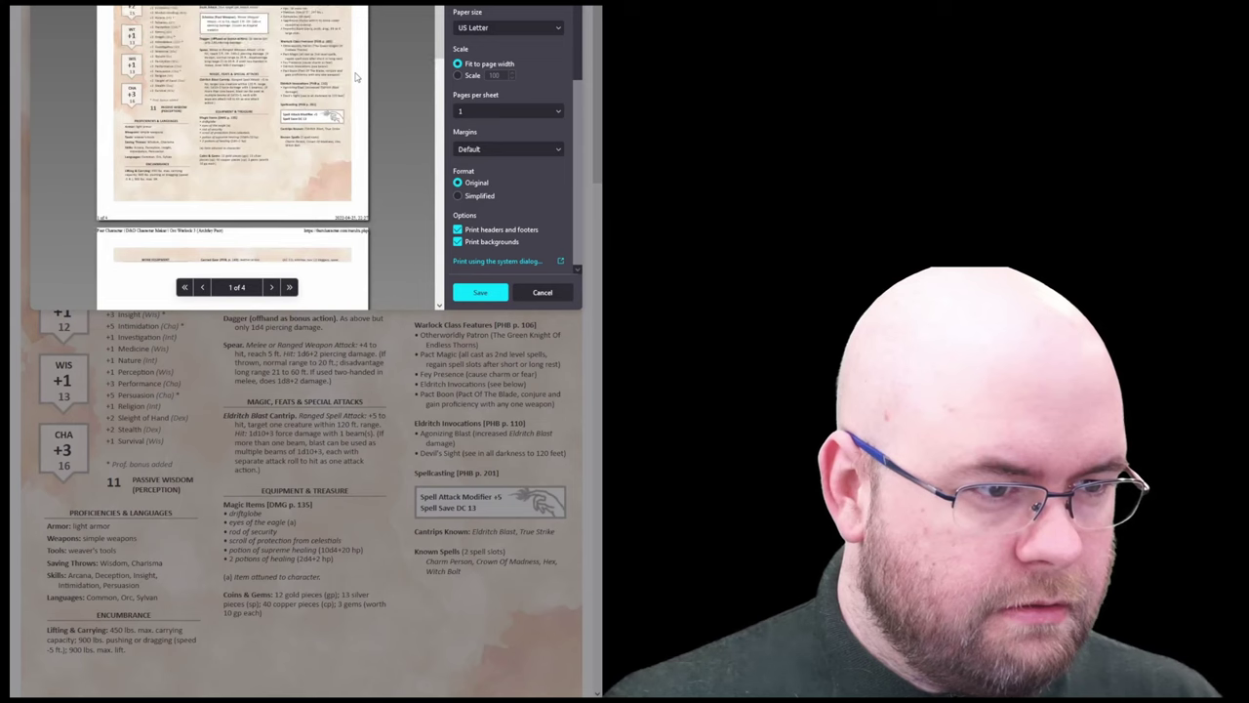
scroll(355, 77, "up", 2)
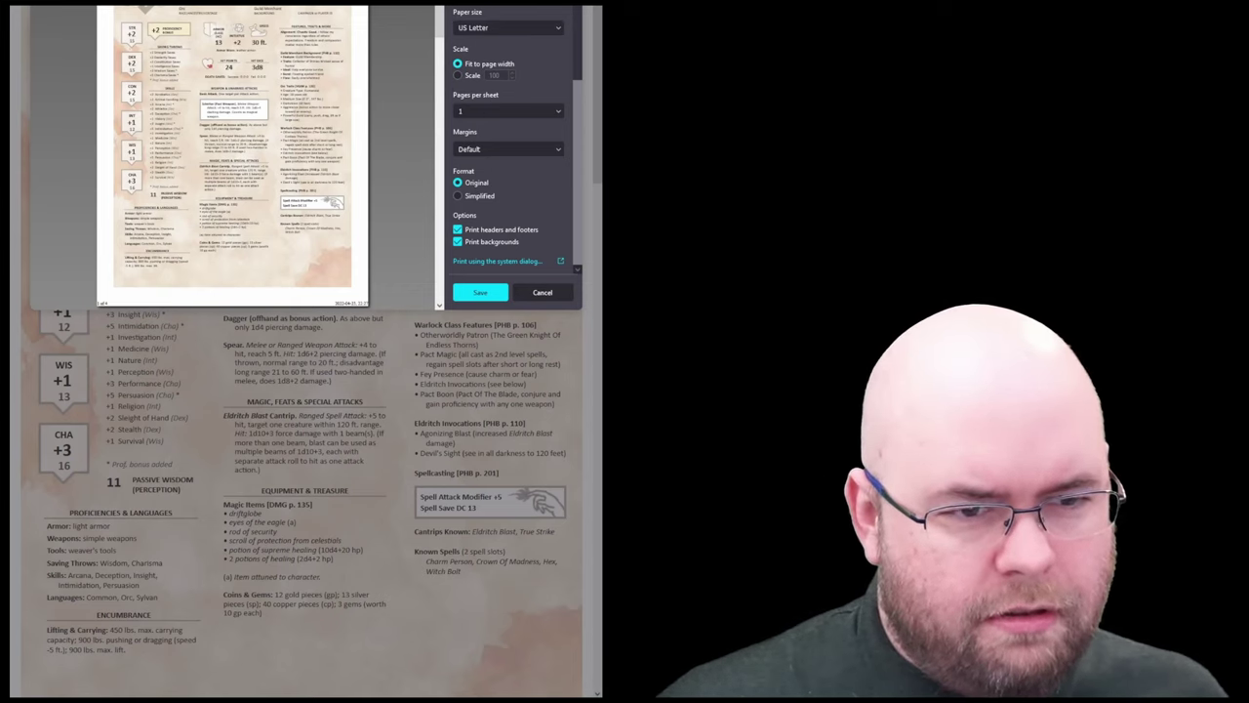
scroll(490, 12, "up", 10)
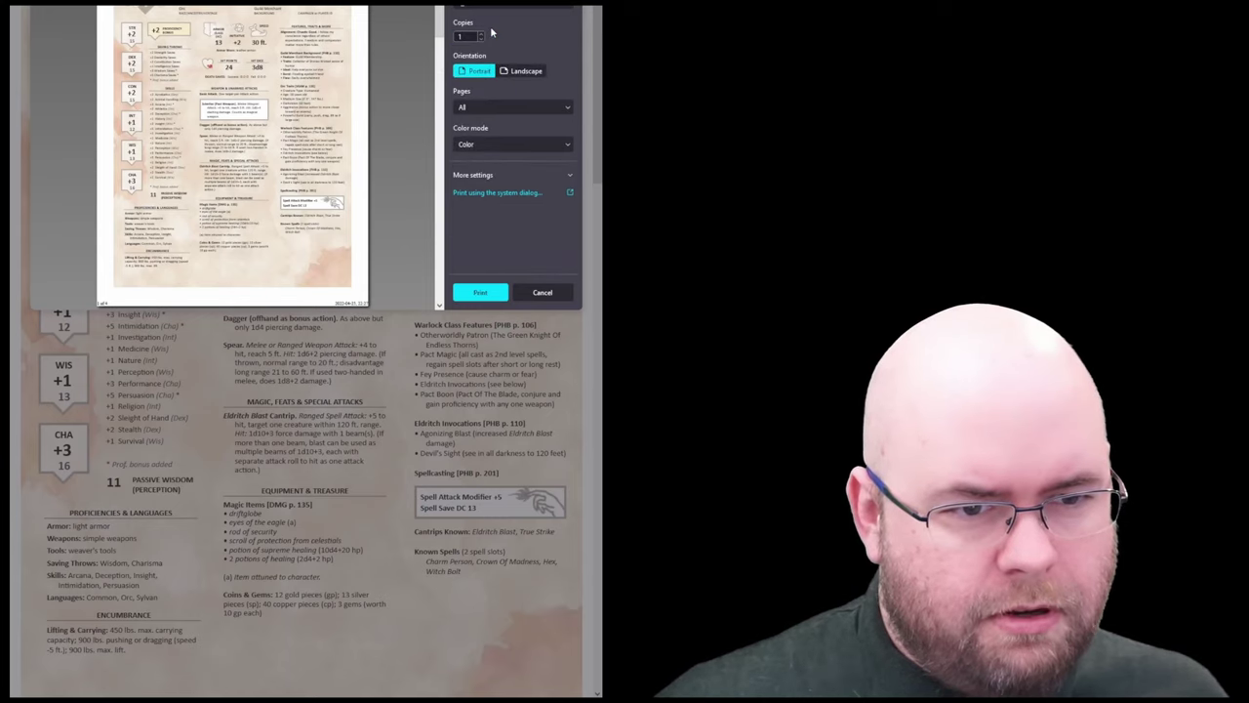
Set the print pages to a custom range of page 1
left_click(478, 168)
type("1")
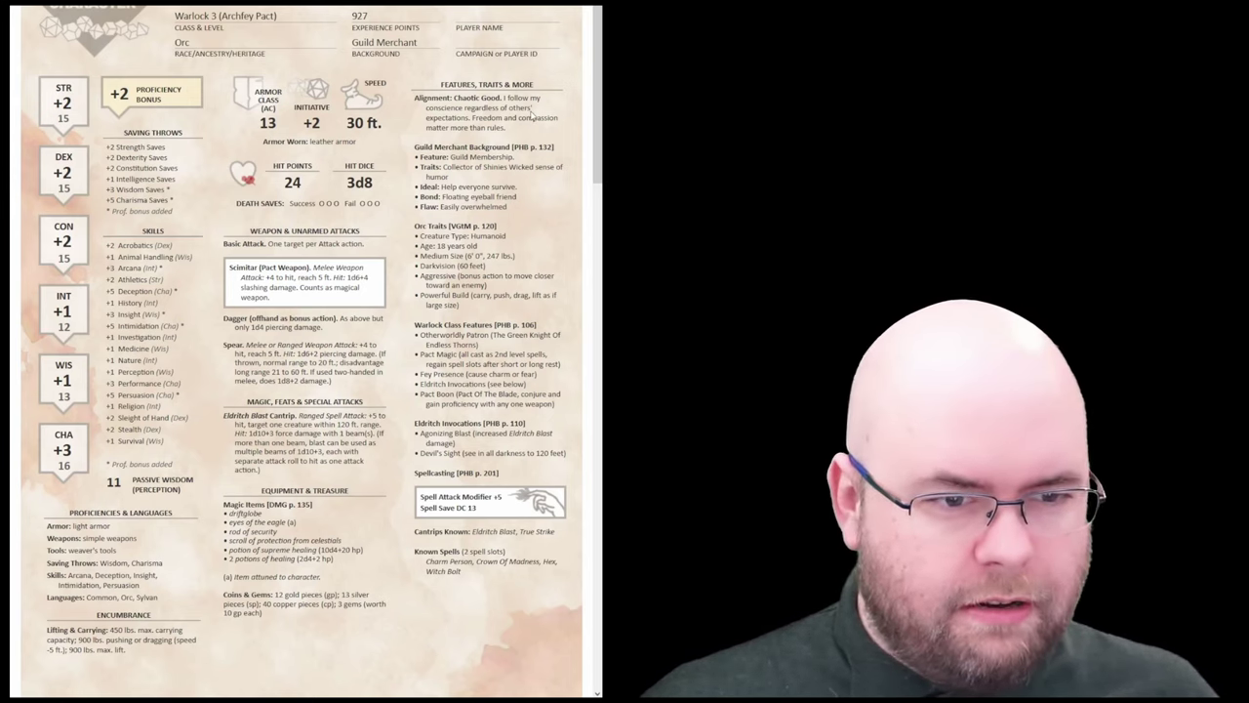
Reopen printing with Ctrl+P, choose Save to PDF, set custom pages to 1, and save
key("ctrl+p")
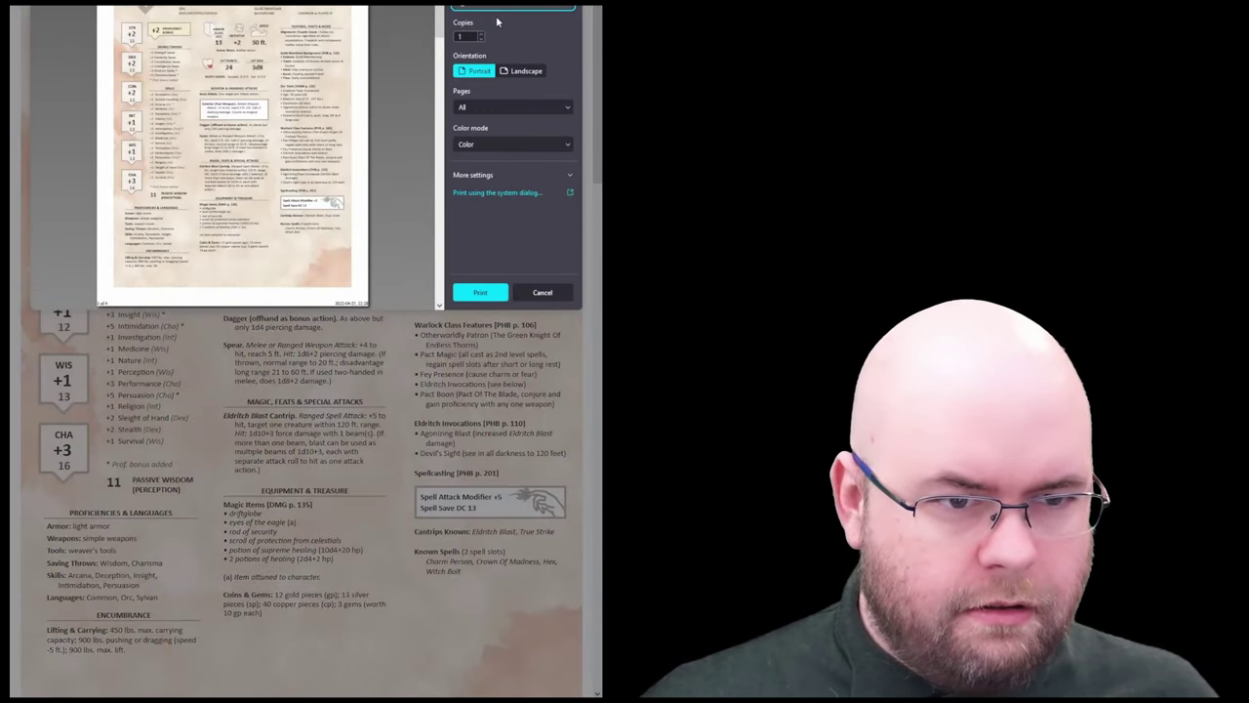
key("Down")
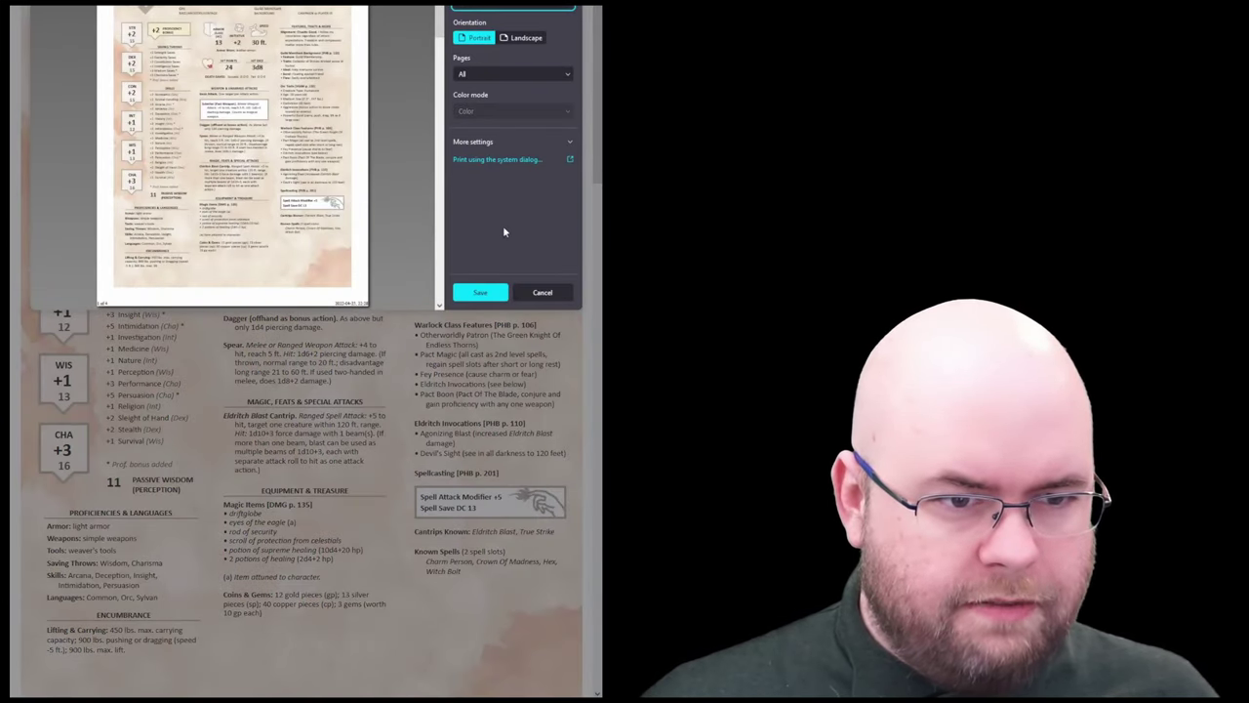
left_click(472, 74)
left_click(474, 94)
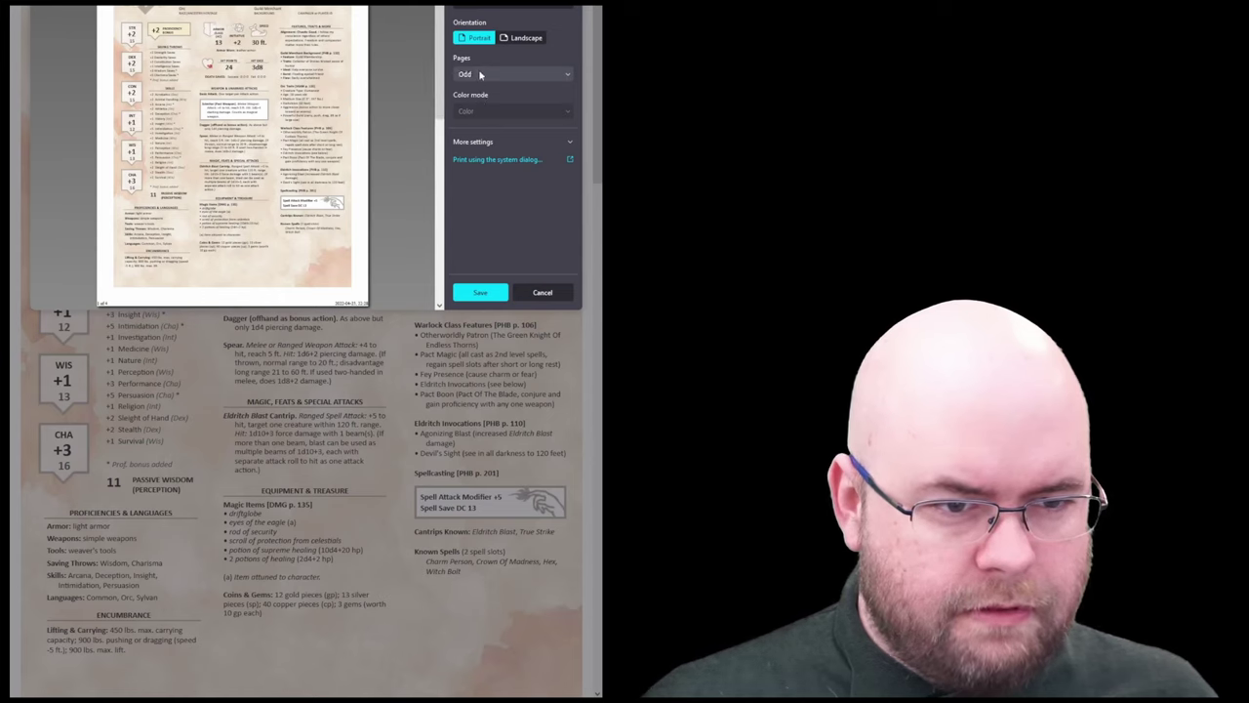
key("Down")
key("Down")
type("1")
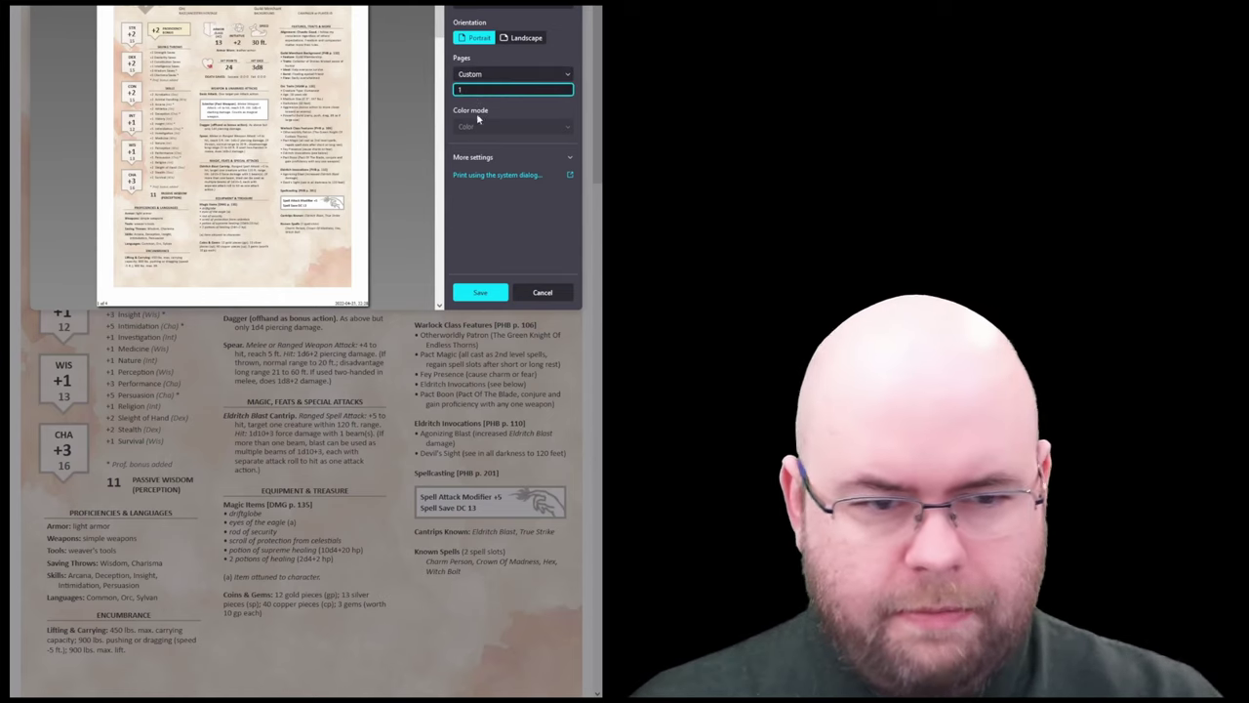
left_click(488, 291)
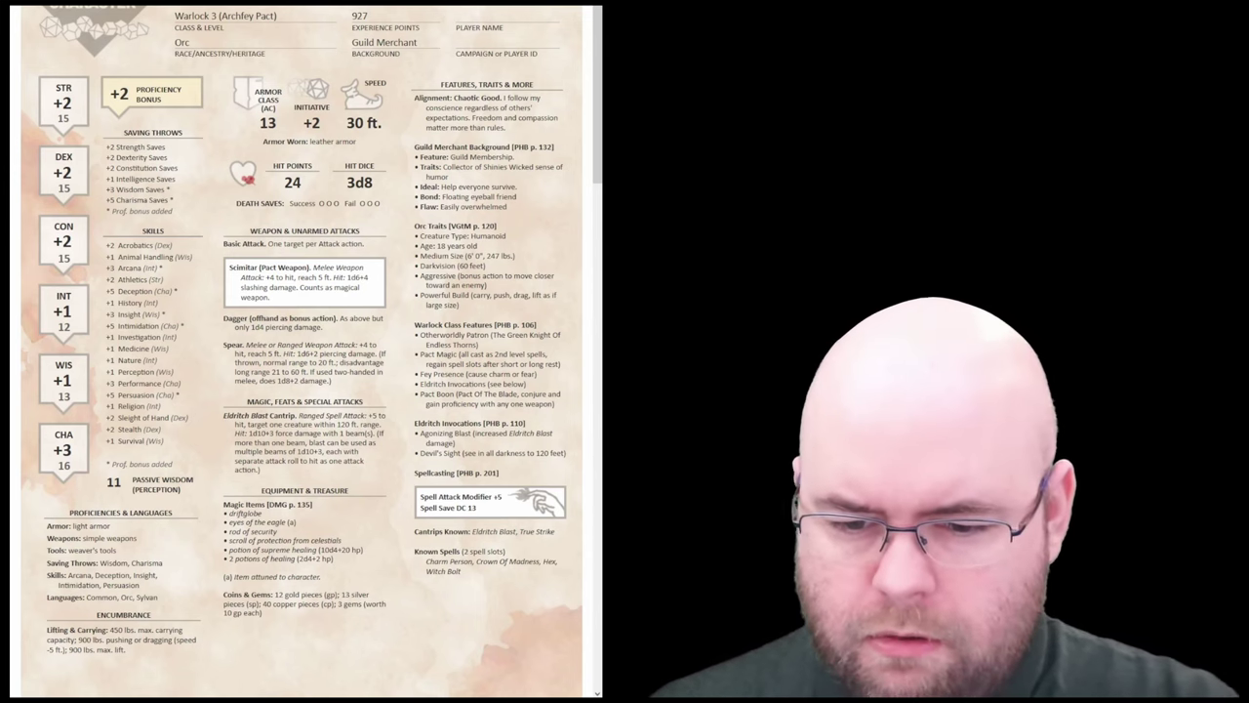
Scroll back up to the top of the character sheet
scroll(303, 351, "up", 1)
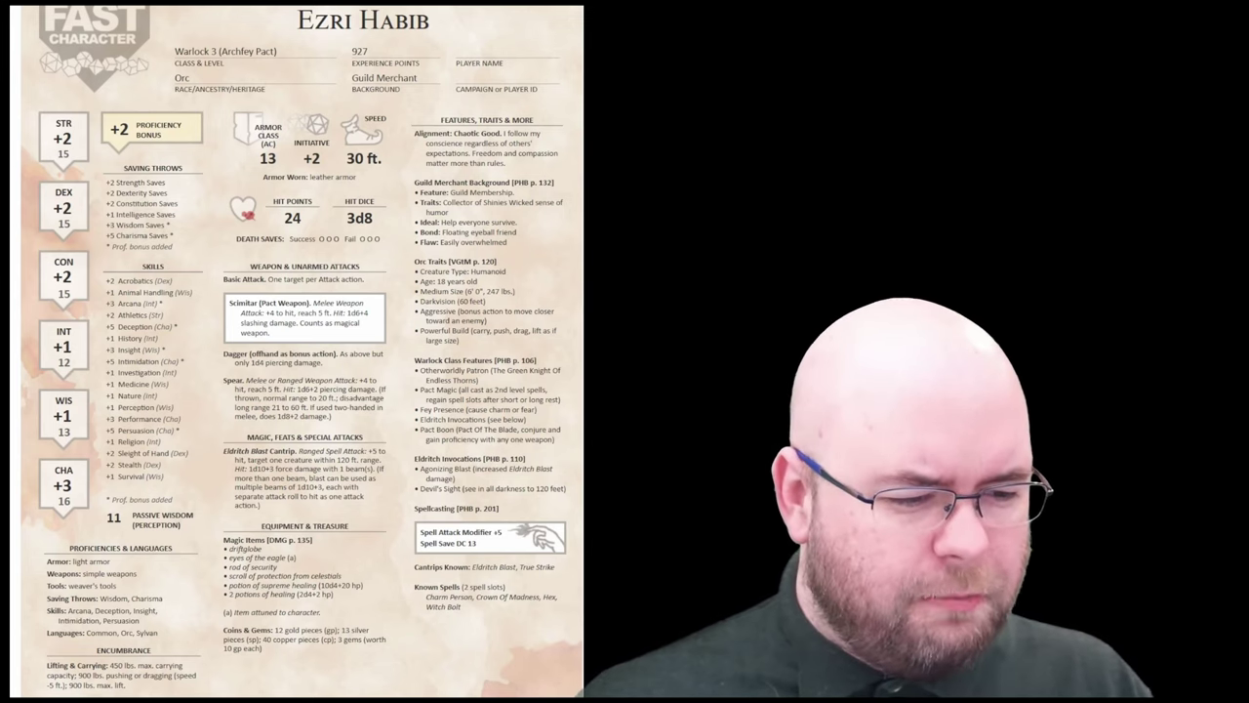
Select driftglobe on the sheet, open its first aidedd search result, then return to the sheet
double_click(245, 548)
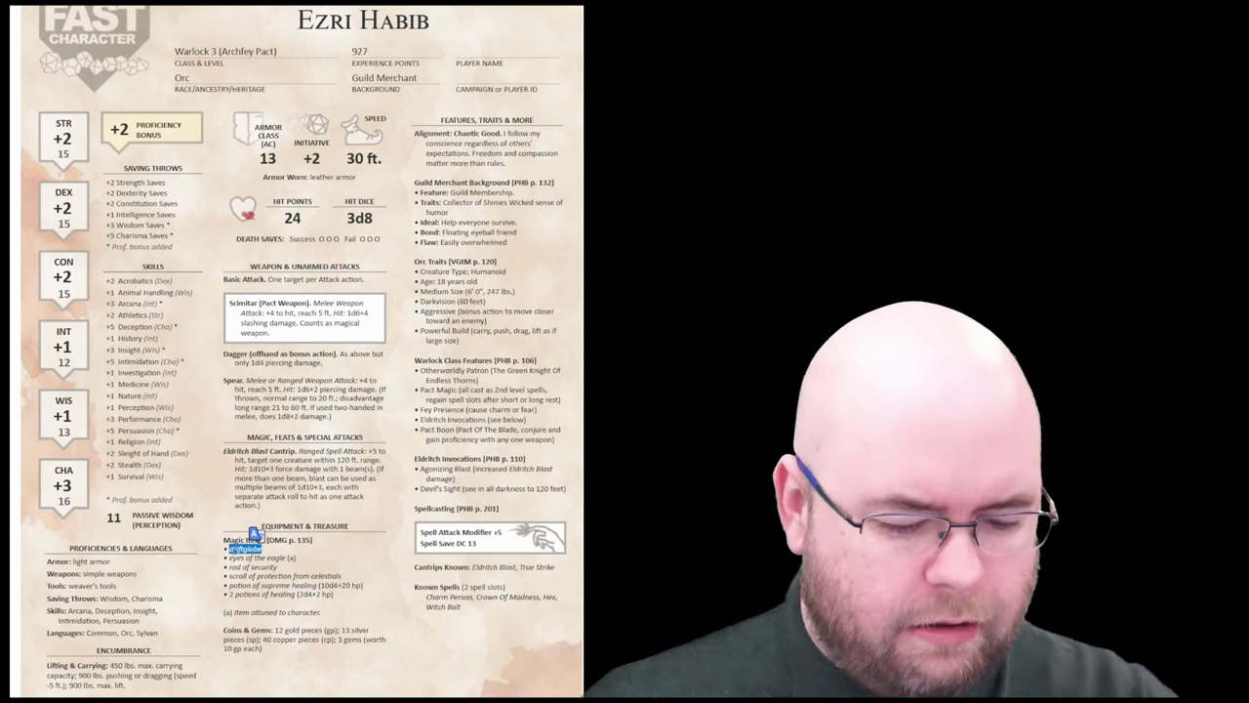
key("alt+Tab")
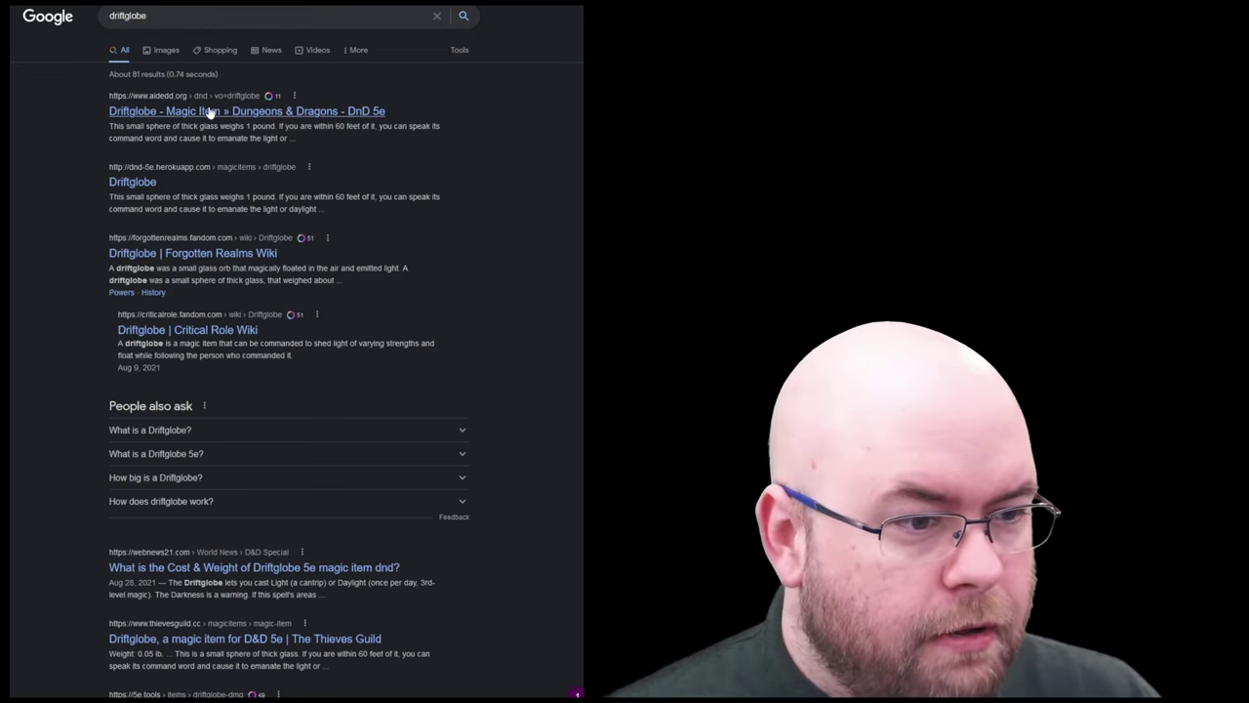
left_click(209, 111)
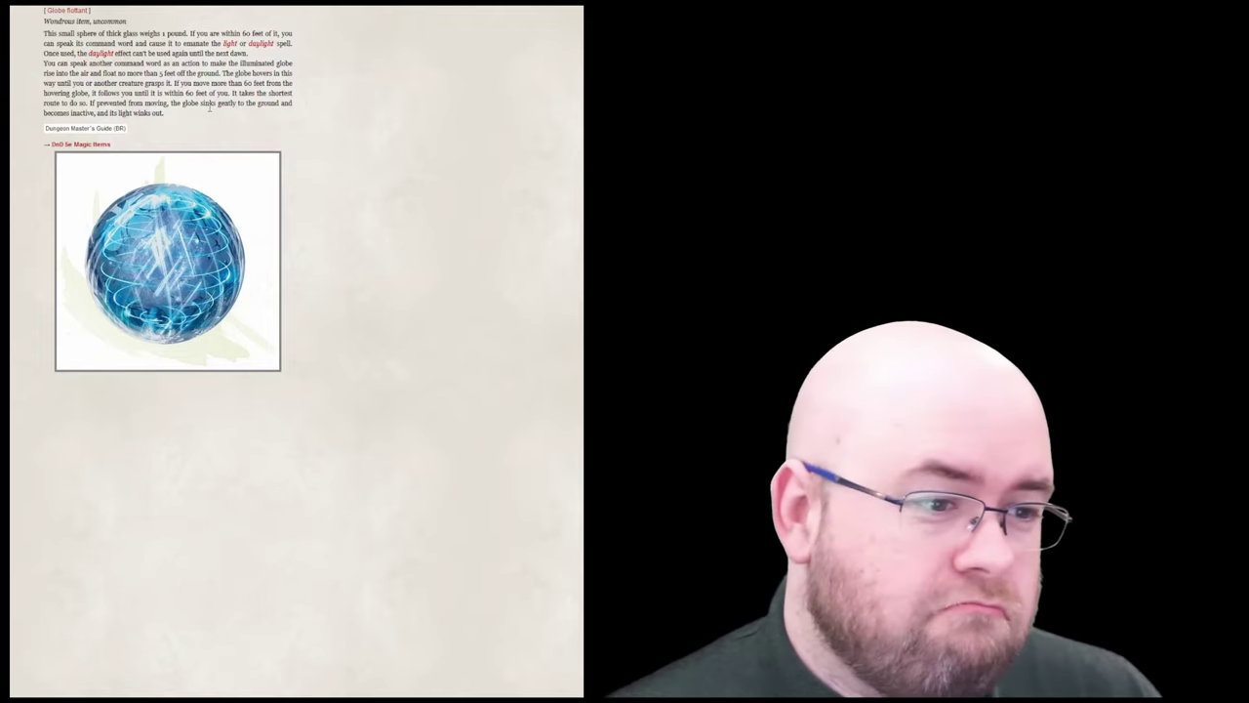
key("alt+Left")
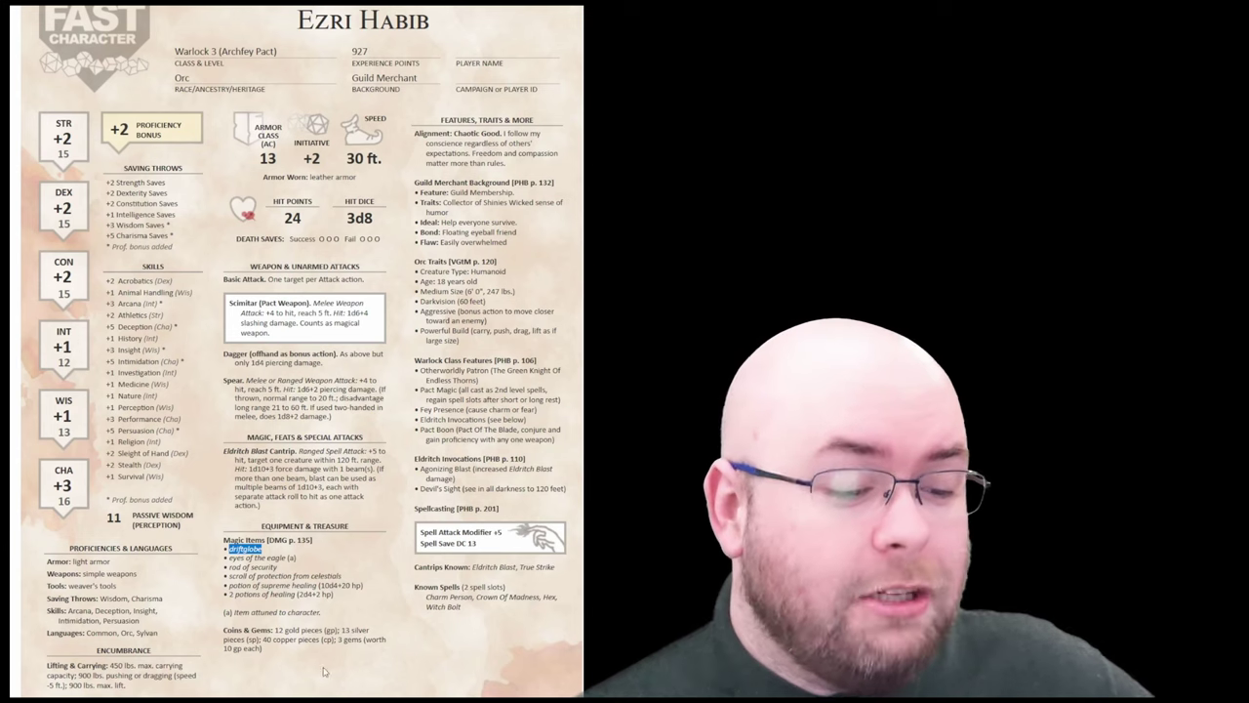
left_click_drag(343, 577, 228, 576)
left_click(296, 540)
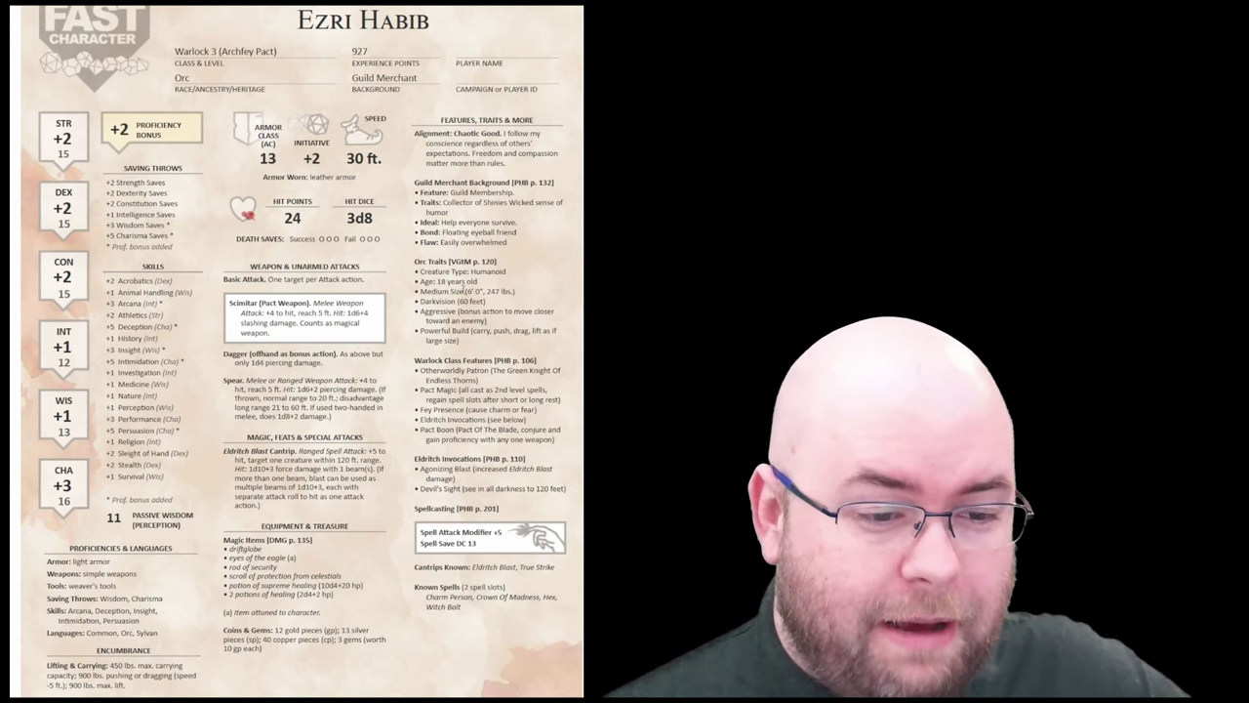
left_click_drag(465, 290, 527, 297)
left_click(547, 278)
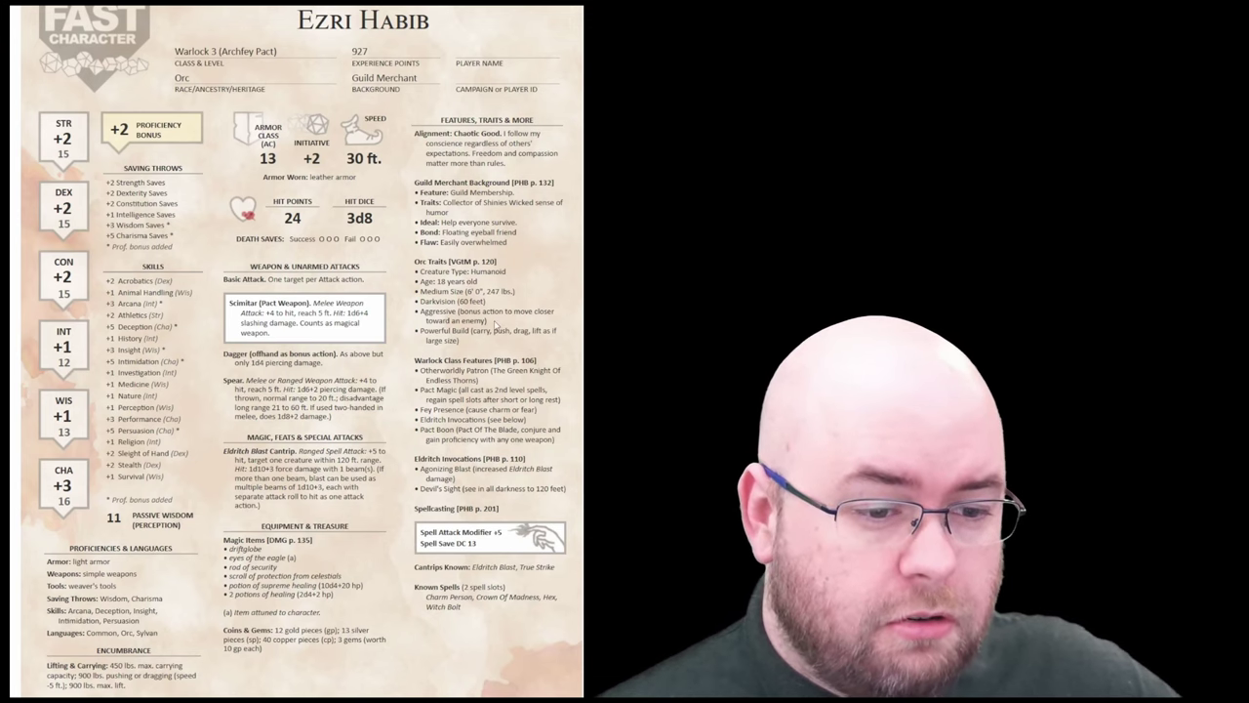
left_click_drag(494, 323, 420, 311)
left_click(458, 336)
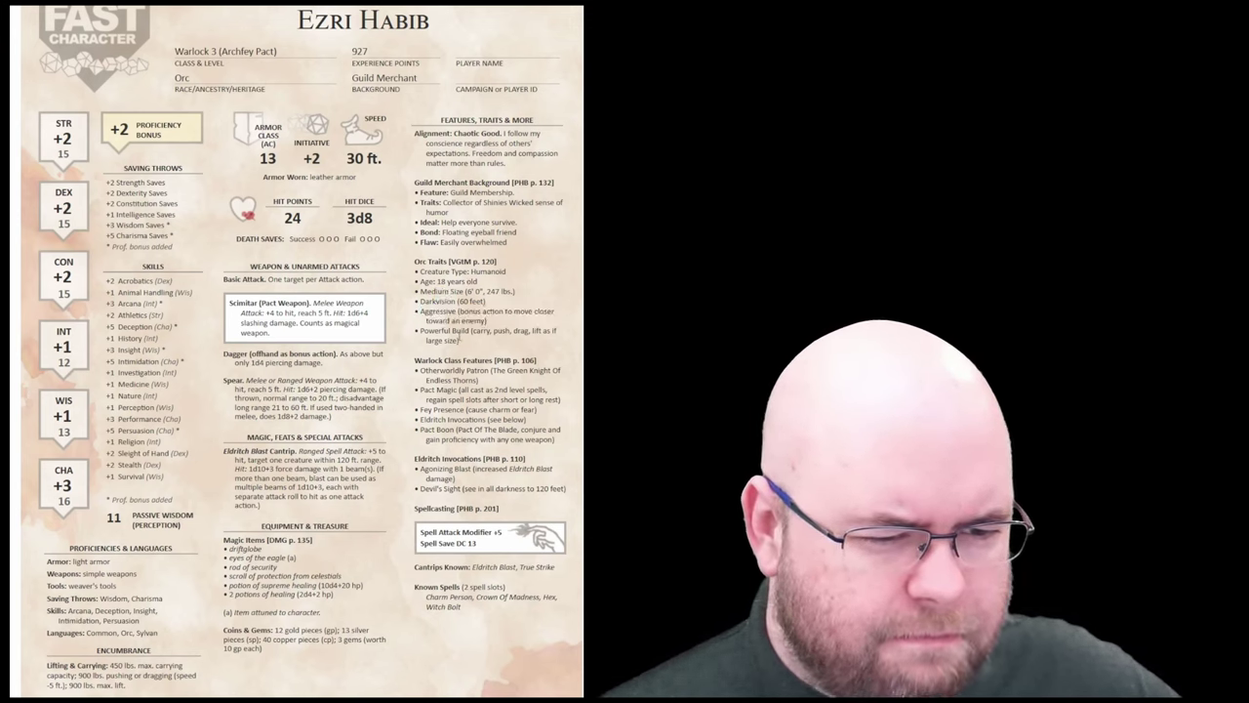
left_click_drag(506, 323, 421, 312)
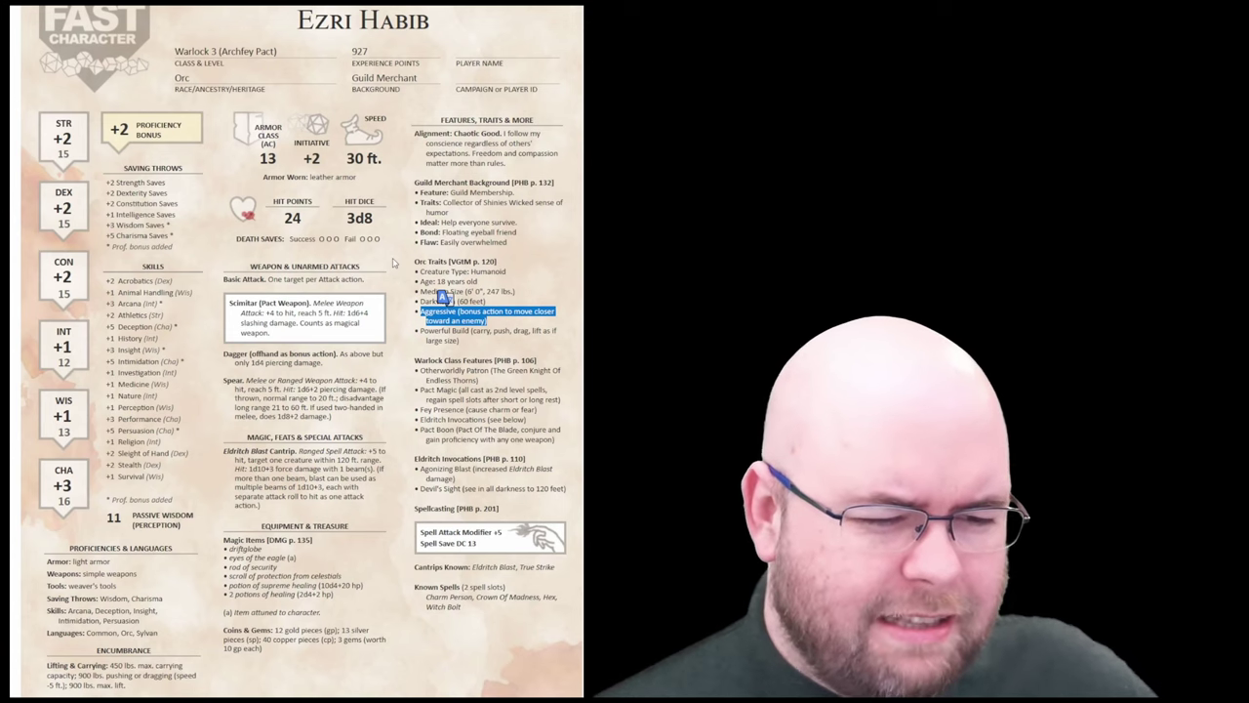
left_click(506, 338)
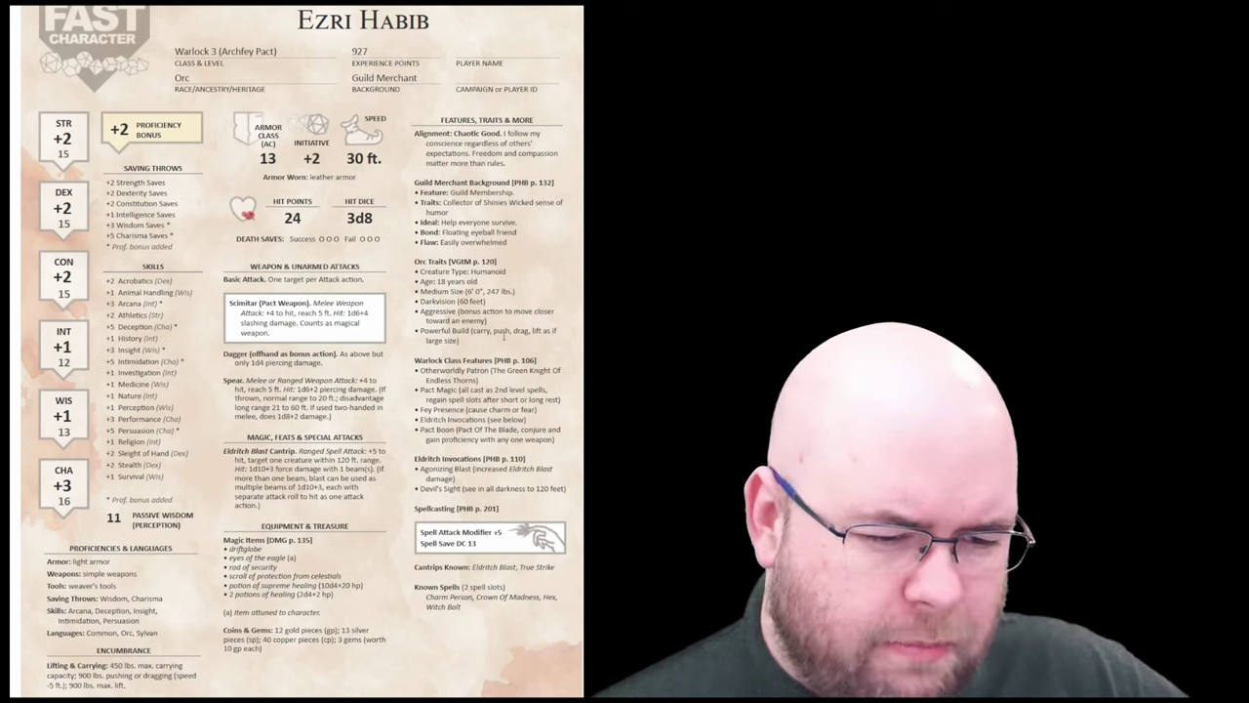
left_click_drag(472, 482, 421, 468)
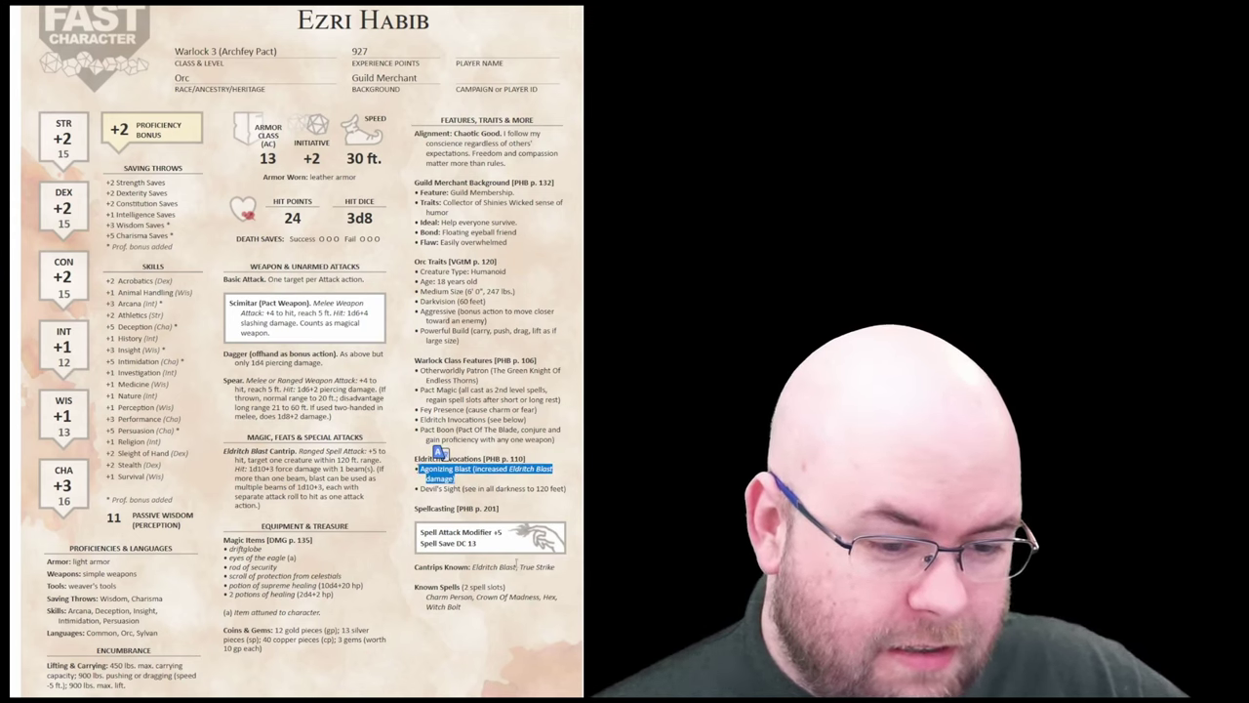
left_click_drag(472, 567, 537, 567)
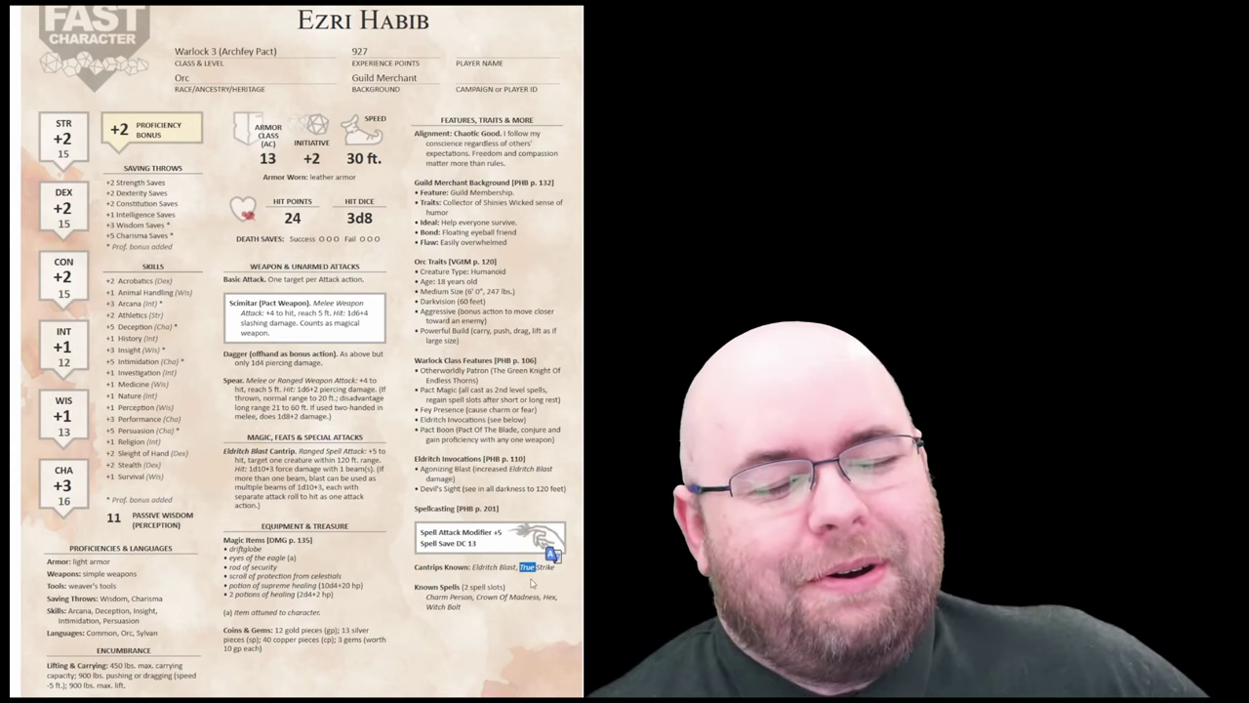
left_click(532, 583)
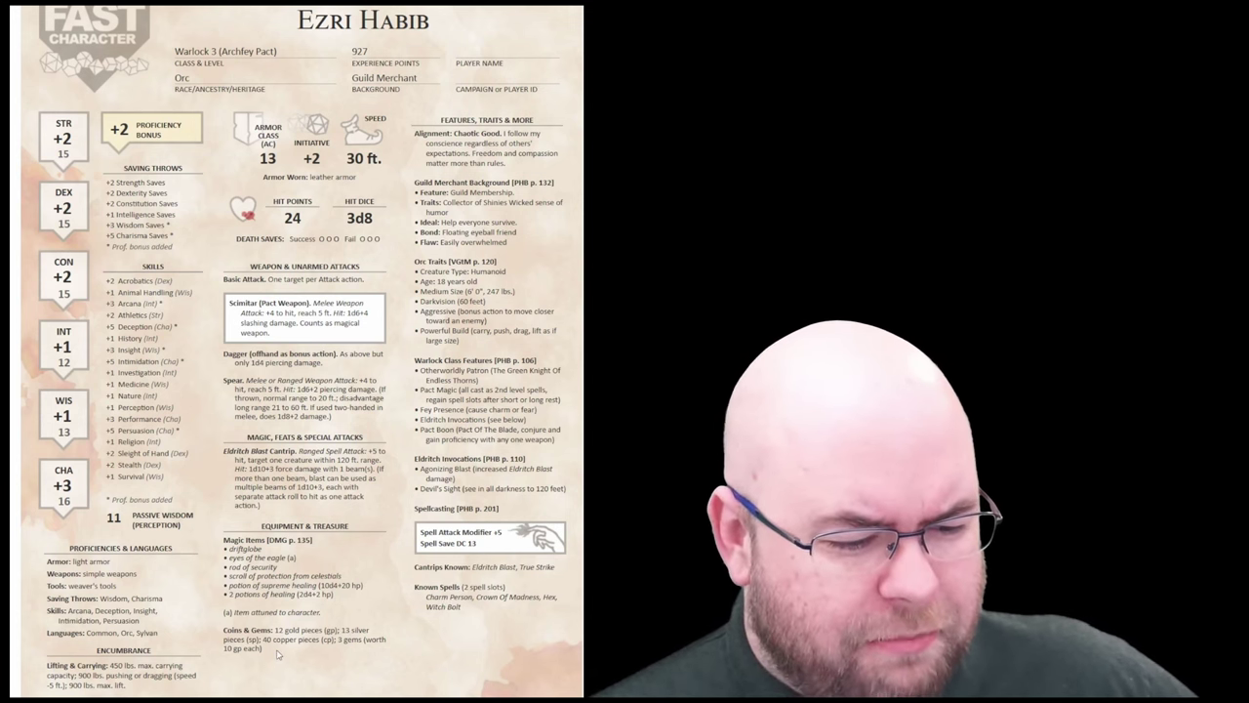
left_click_drag(279, 652, 224, 630)
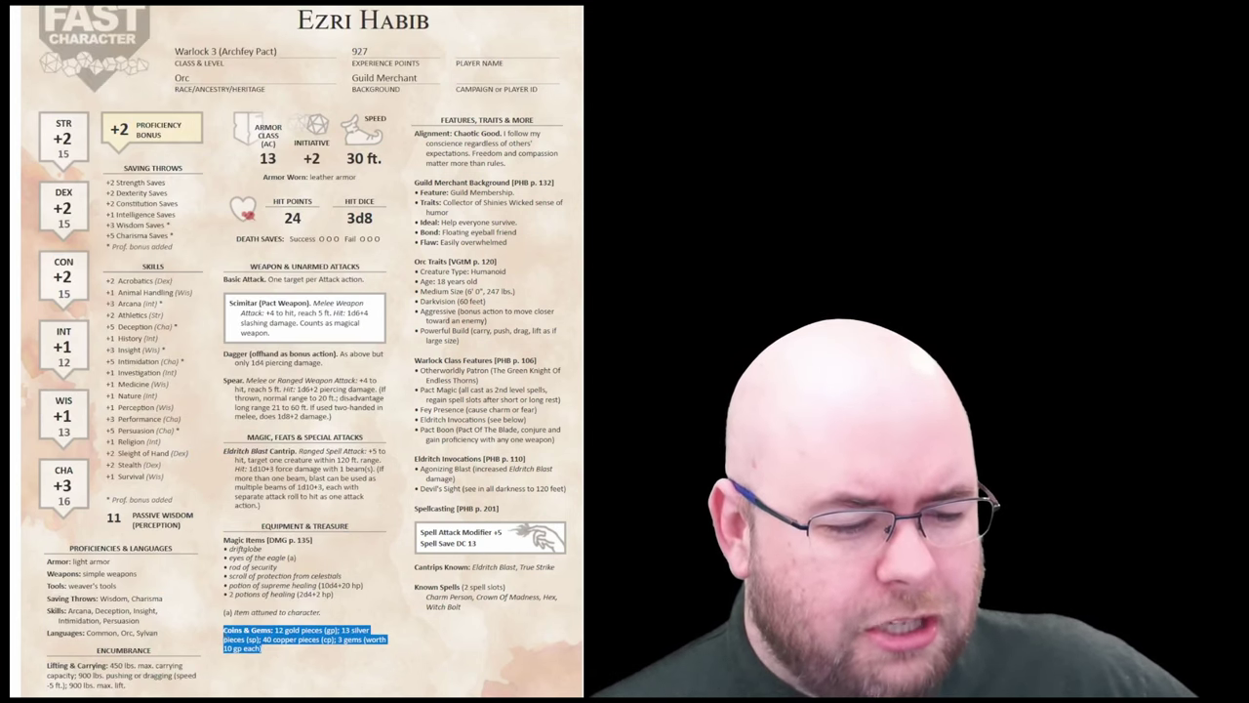
left_click(297, 661)
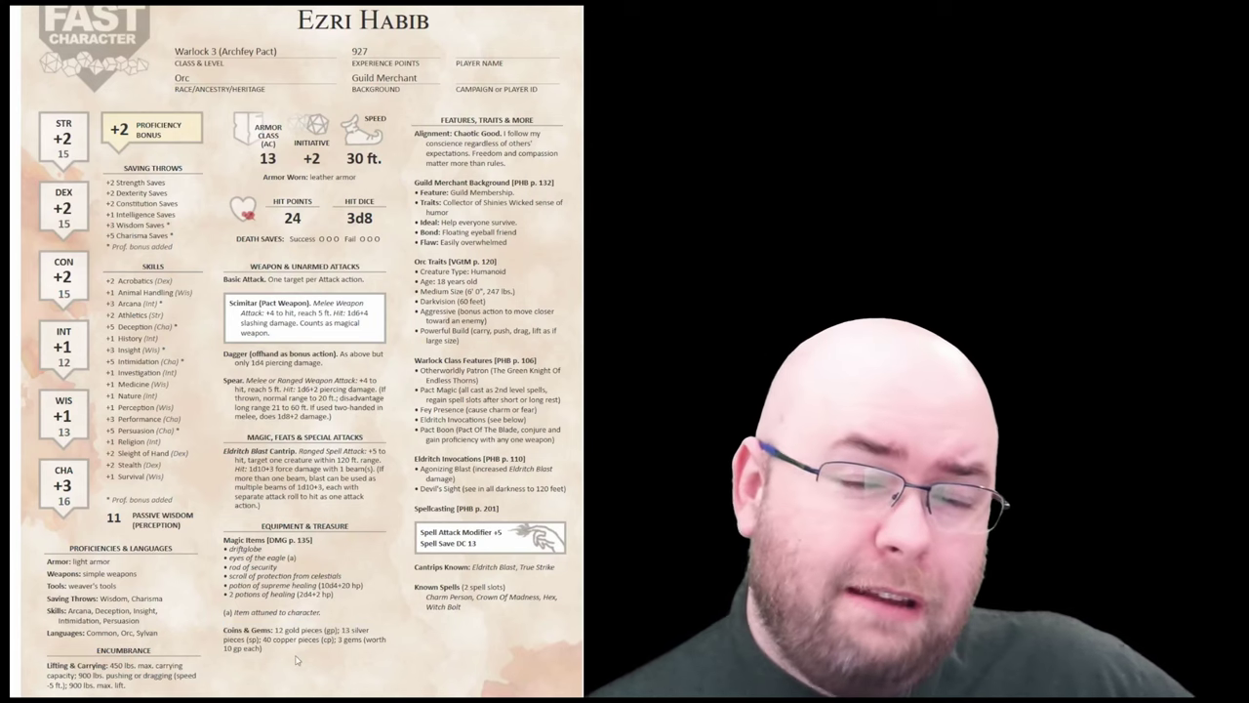